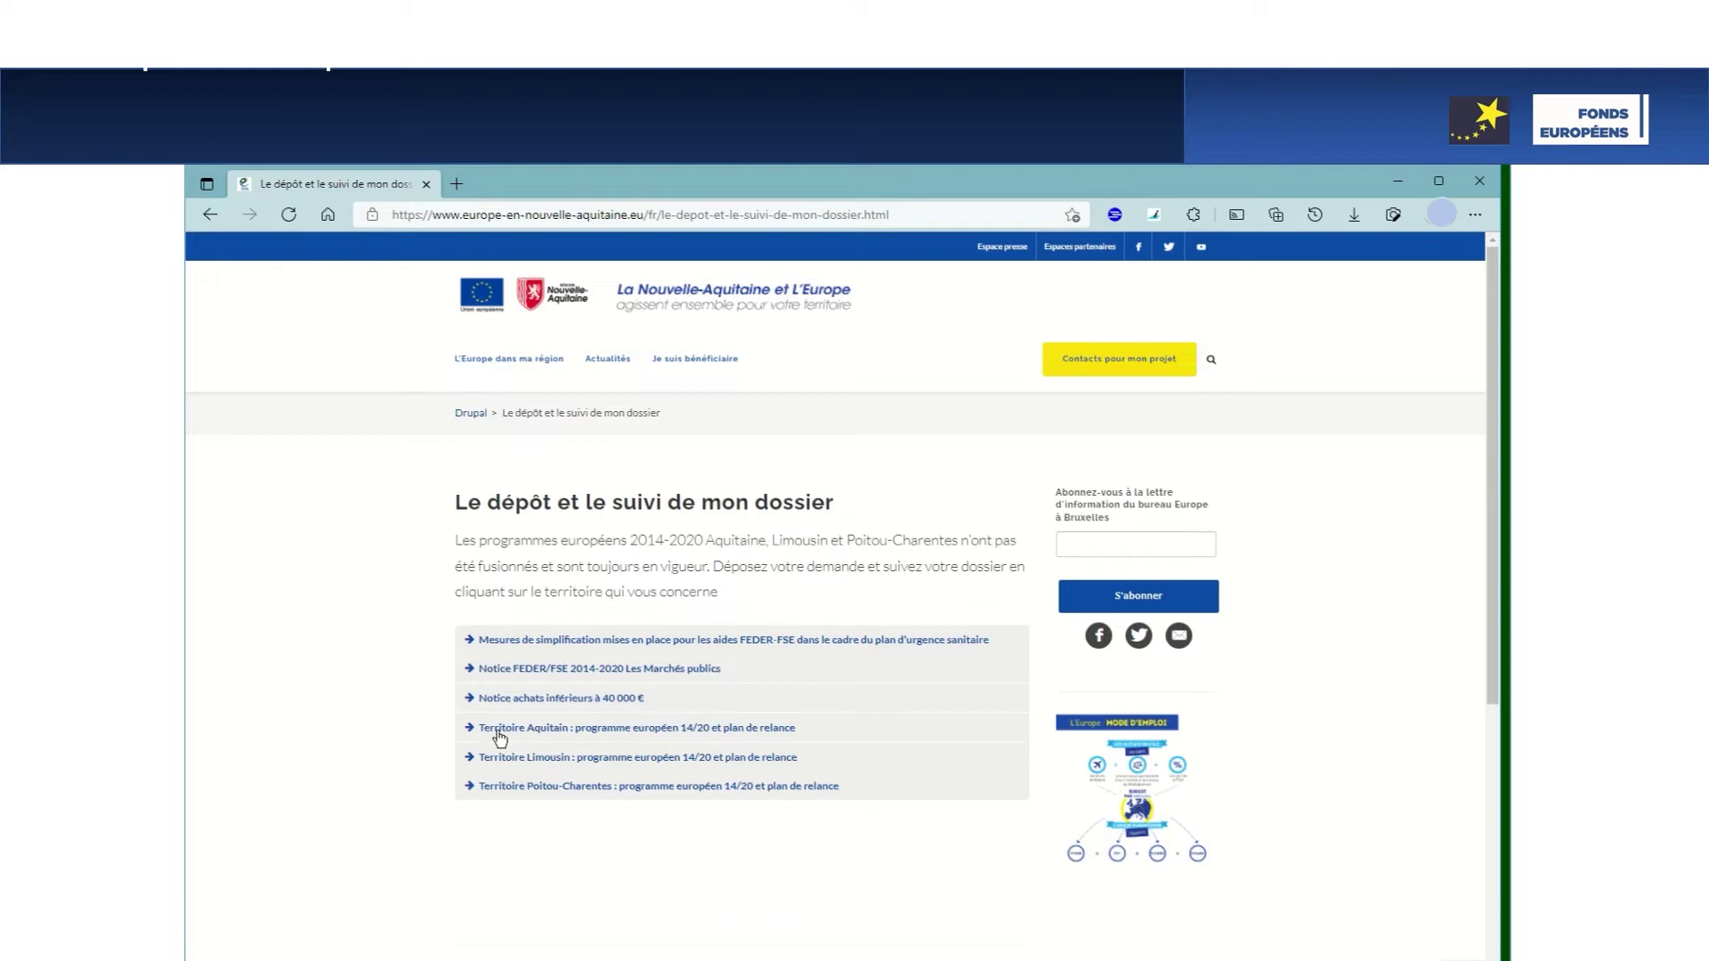
# Expand the Territoire Aquitain information and scroll down toward the aid application link
pyautogui.click(652, 736)
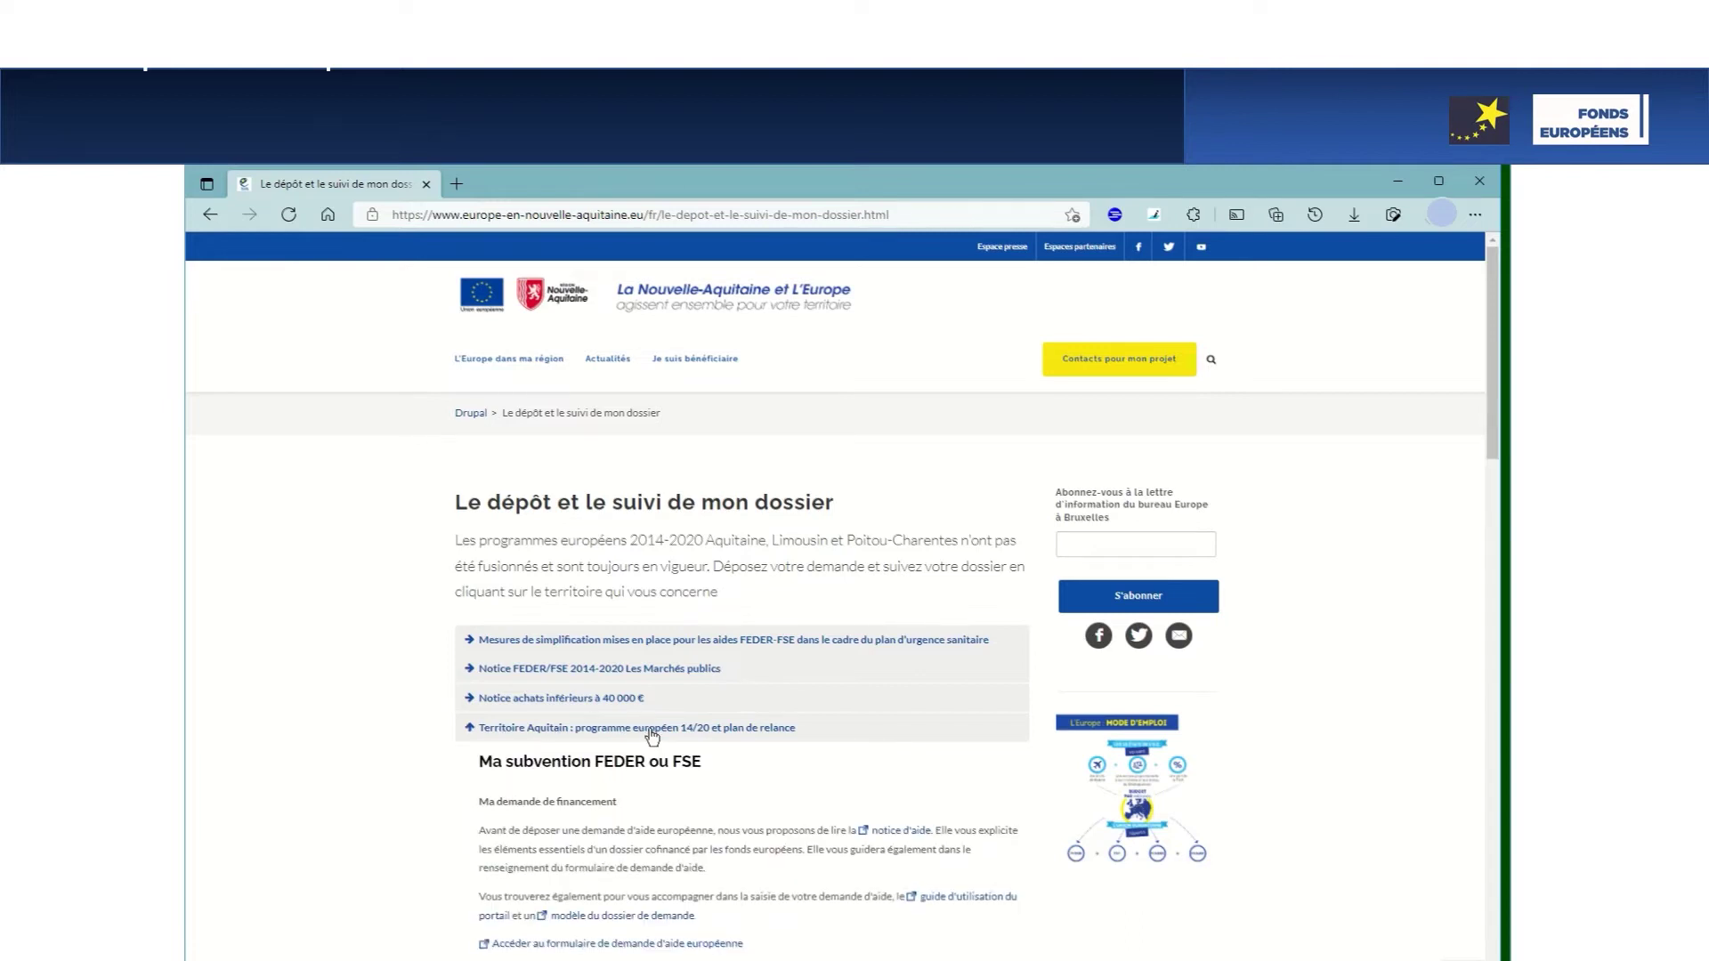
pyautogui.scroll(-1, 653, 737)
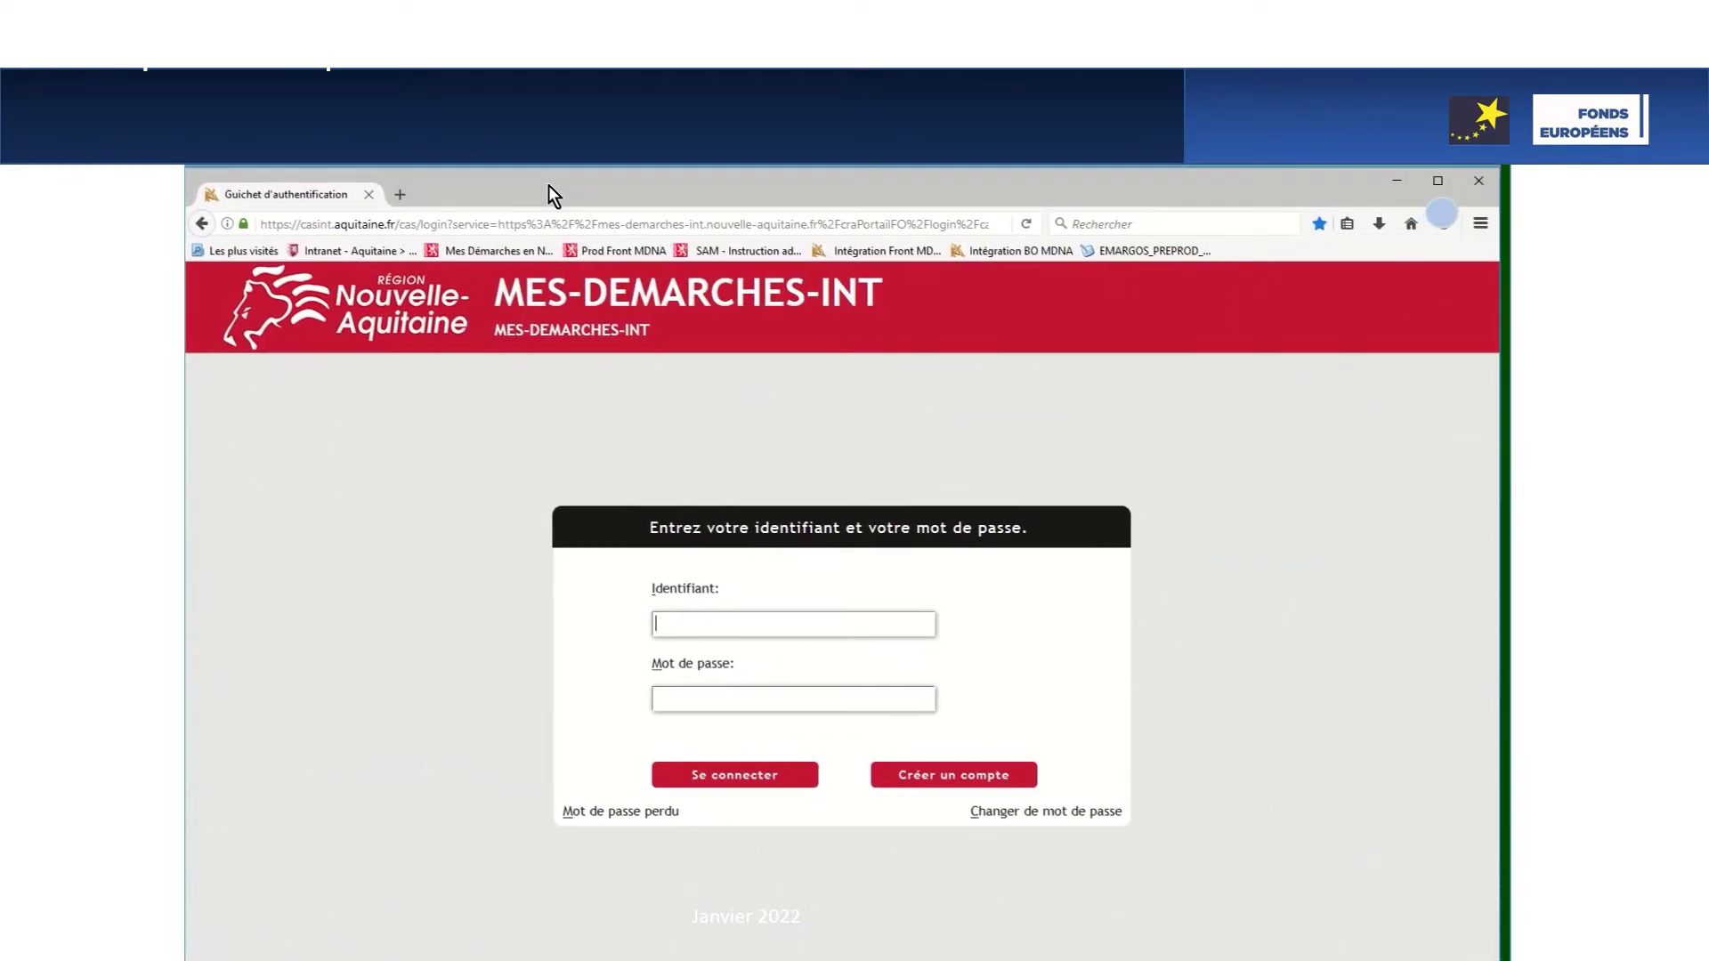
# Sign in with the saved identifier and open the 130 dossiers awaiting action
pyautogui.click(776, 624)
pyautogui.click(728, 646)
pyautogui.click(737, 783)
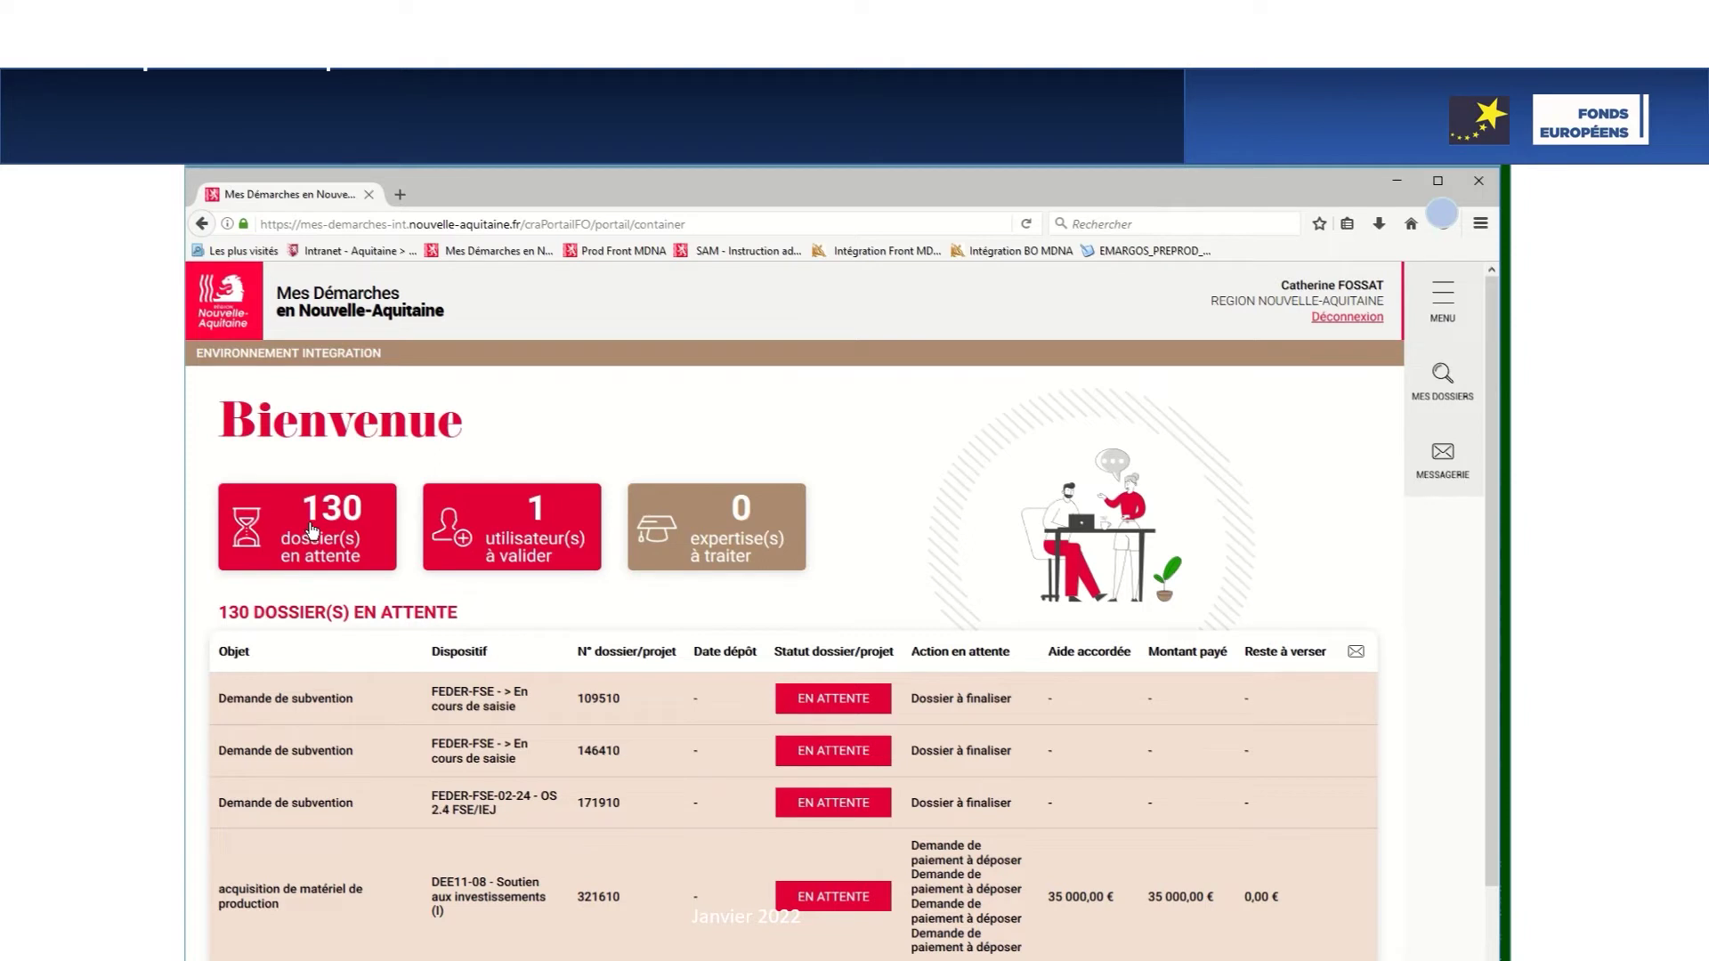
pyautogui.click(312, 531)
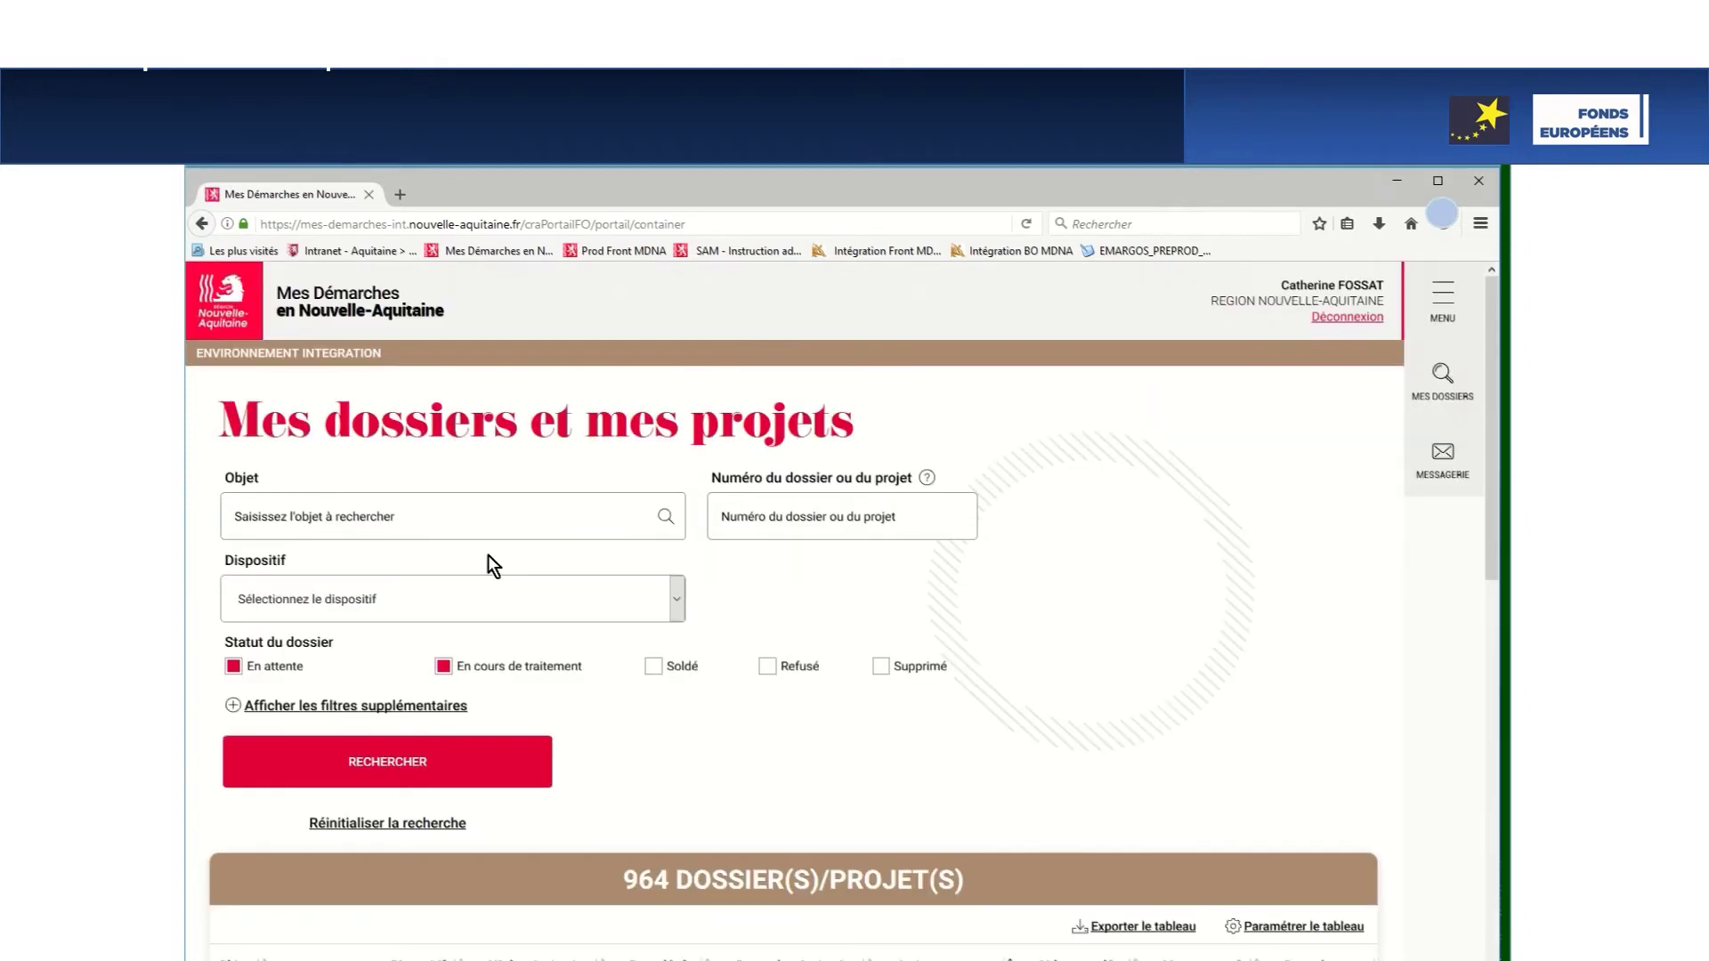
pyautogui.click(801, 510)
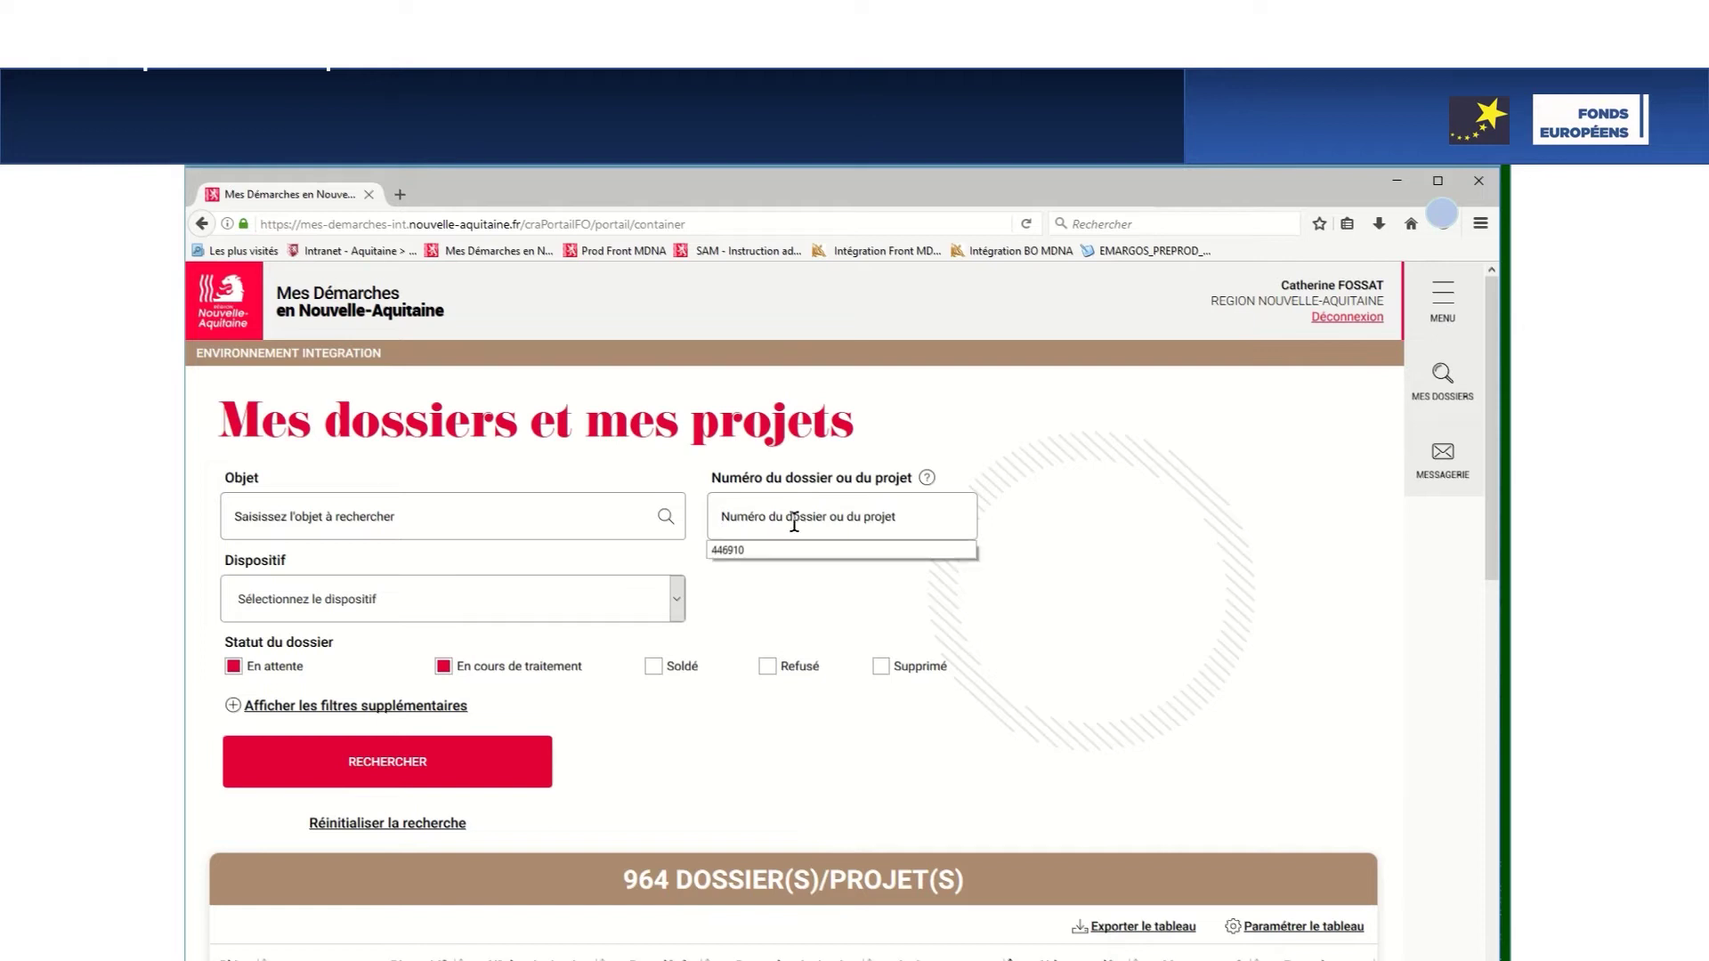
pyautogui.click(755, 550)
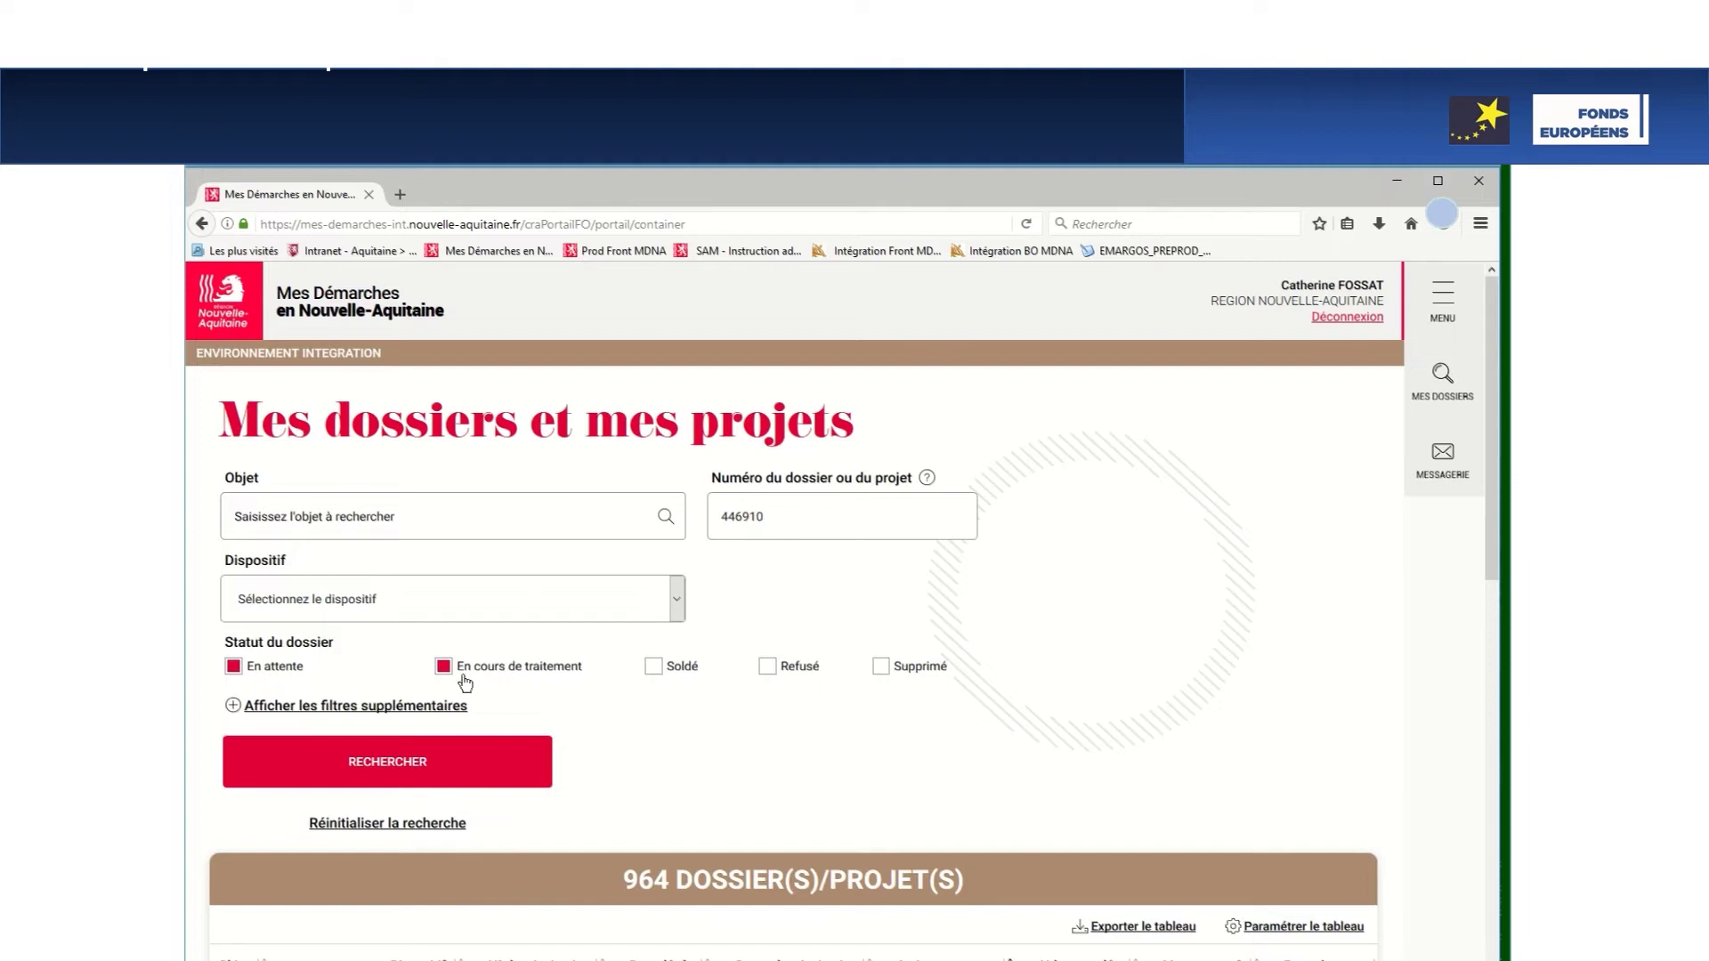
pyautogui.click(422, 767)
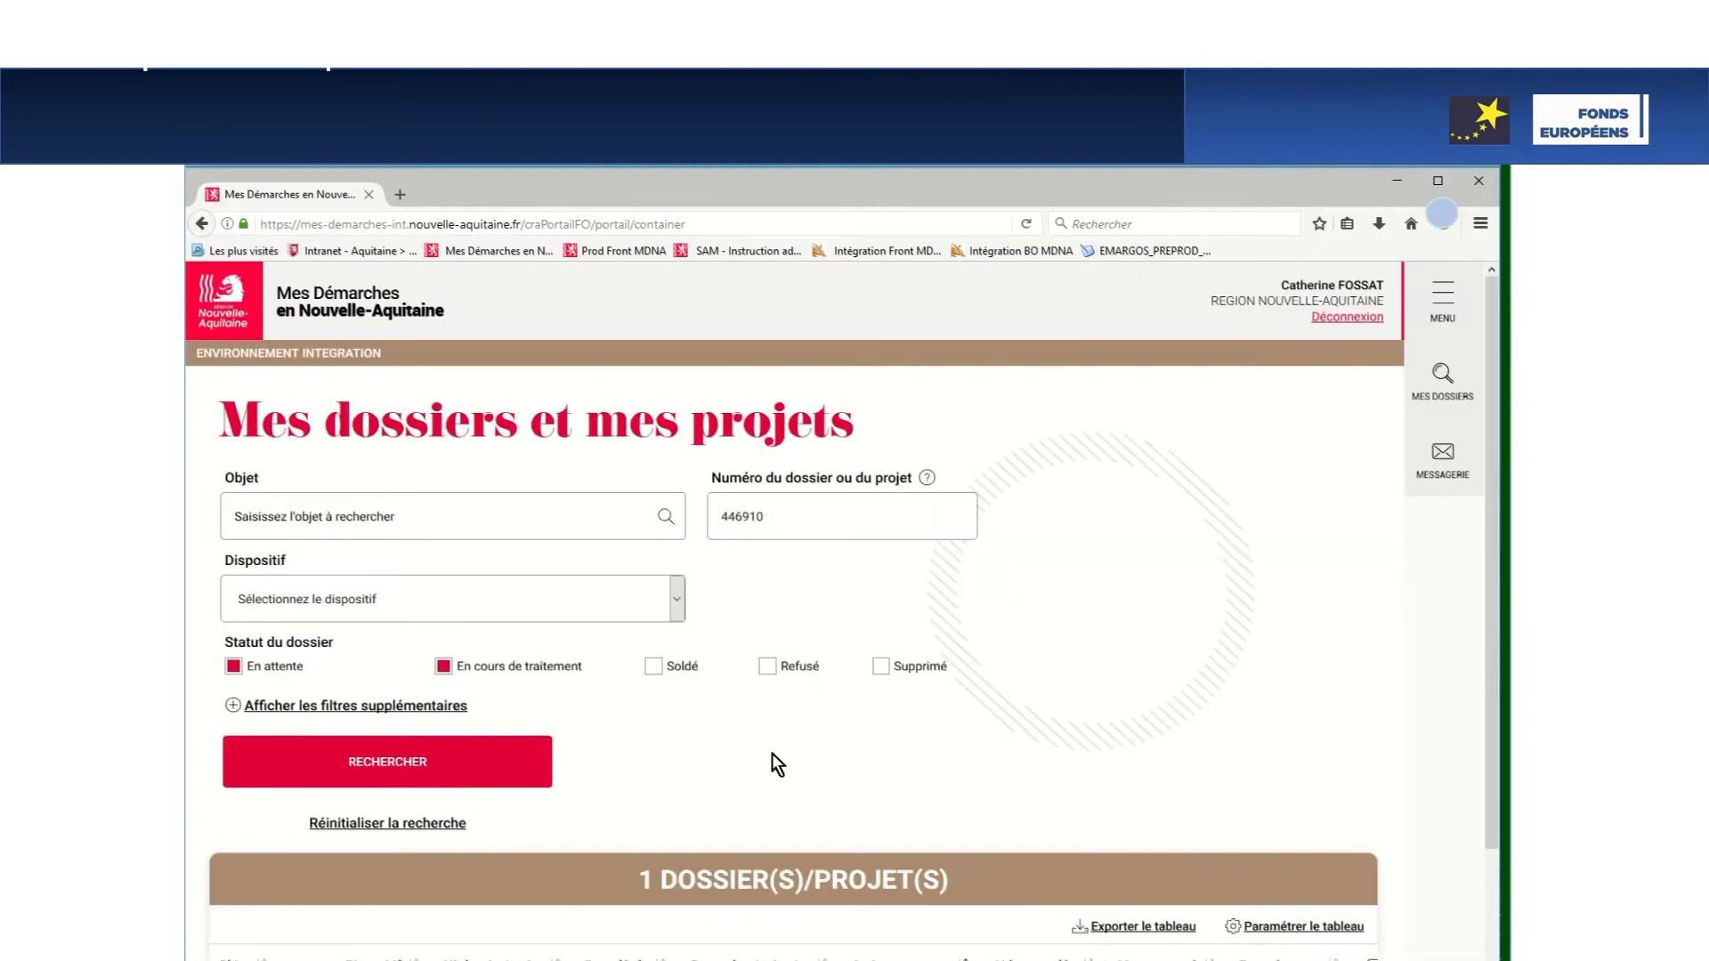
pyautogui.scroll(-3, 966, 759)
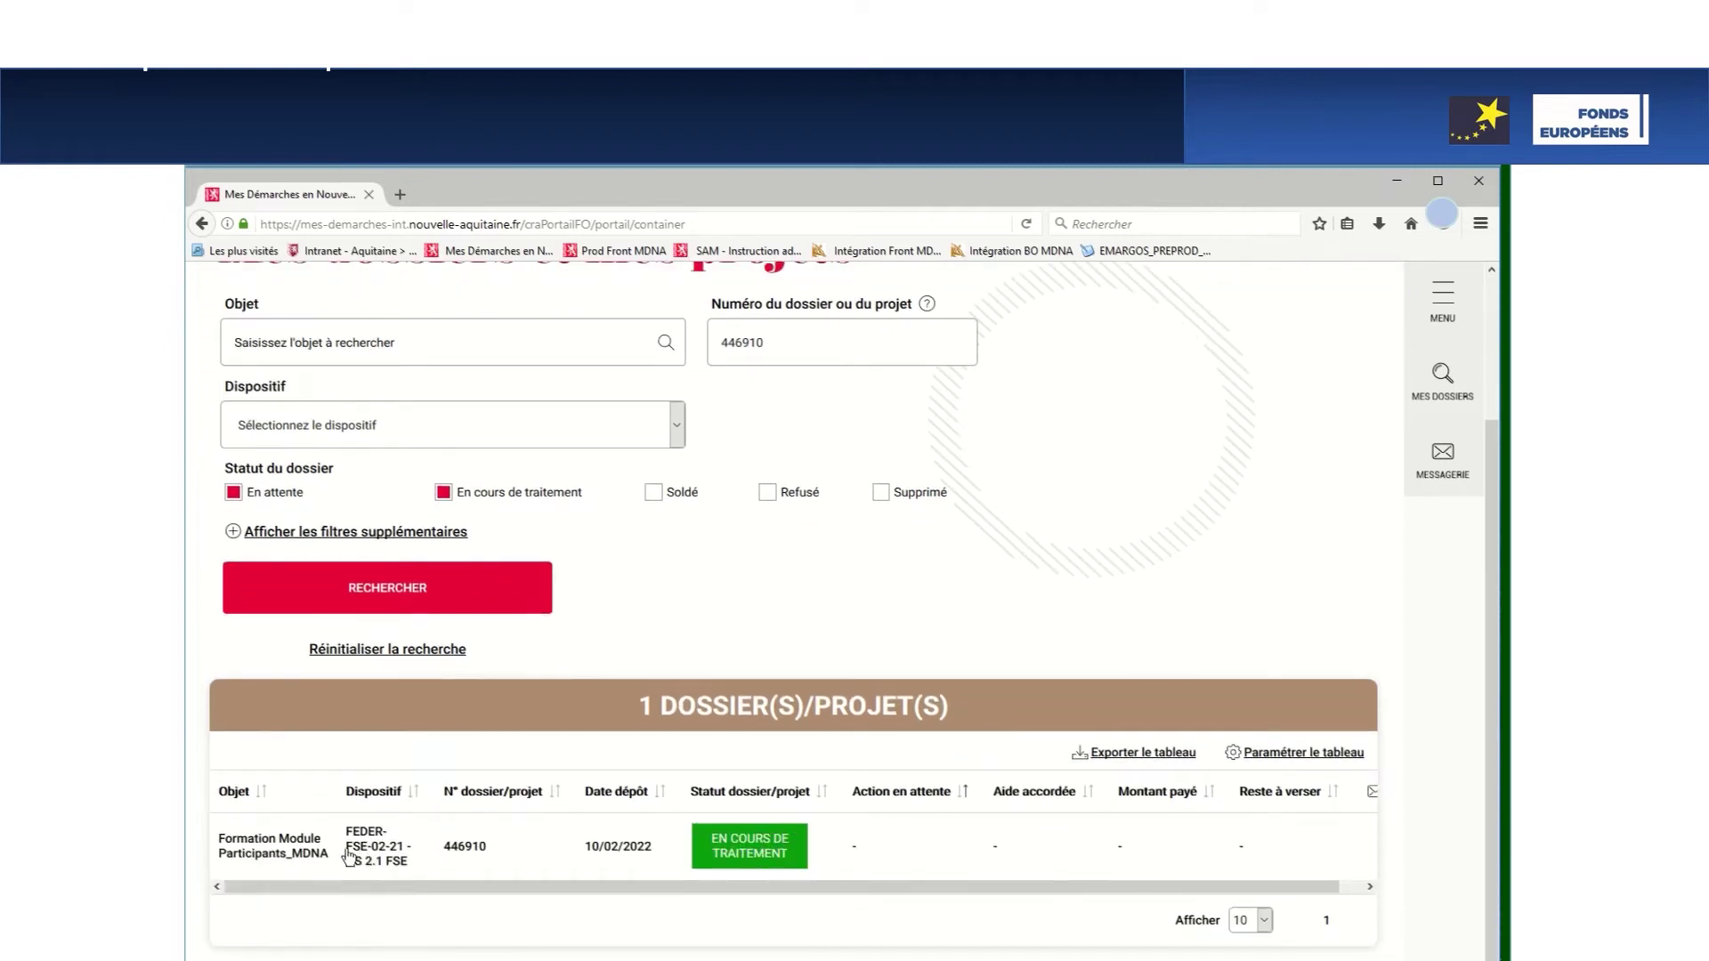
pyautogui.click(280, 851)
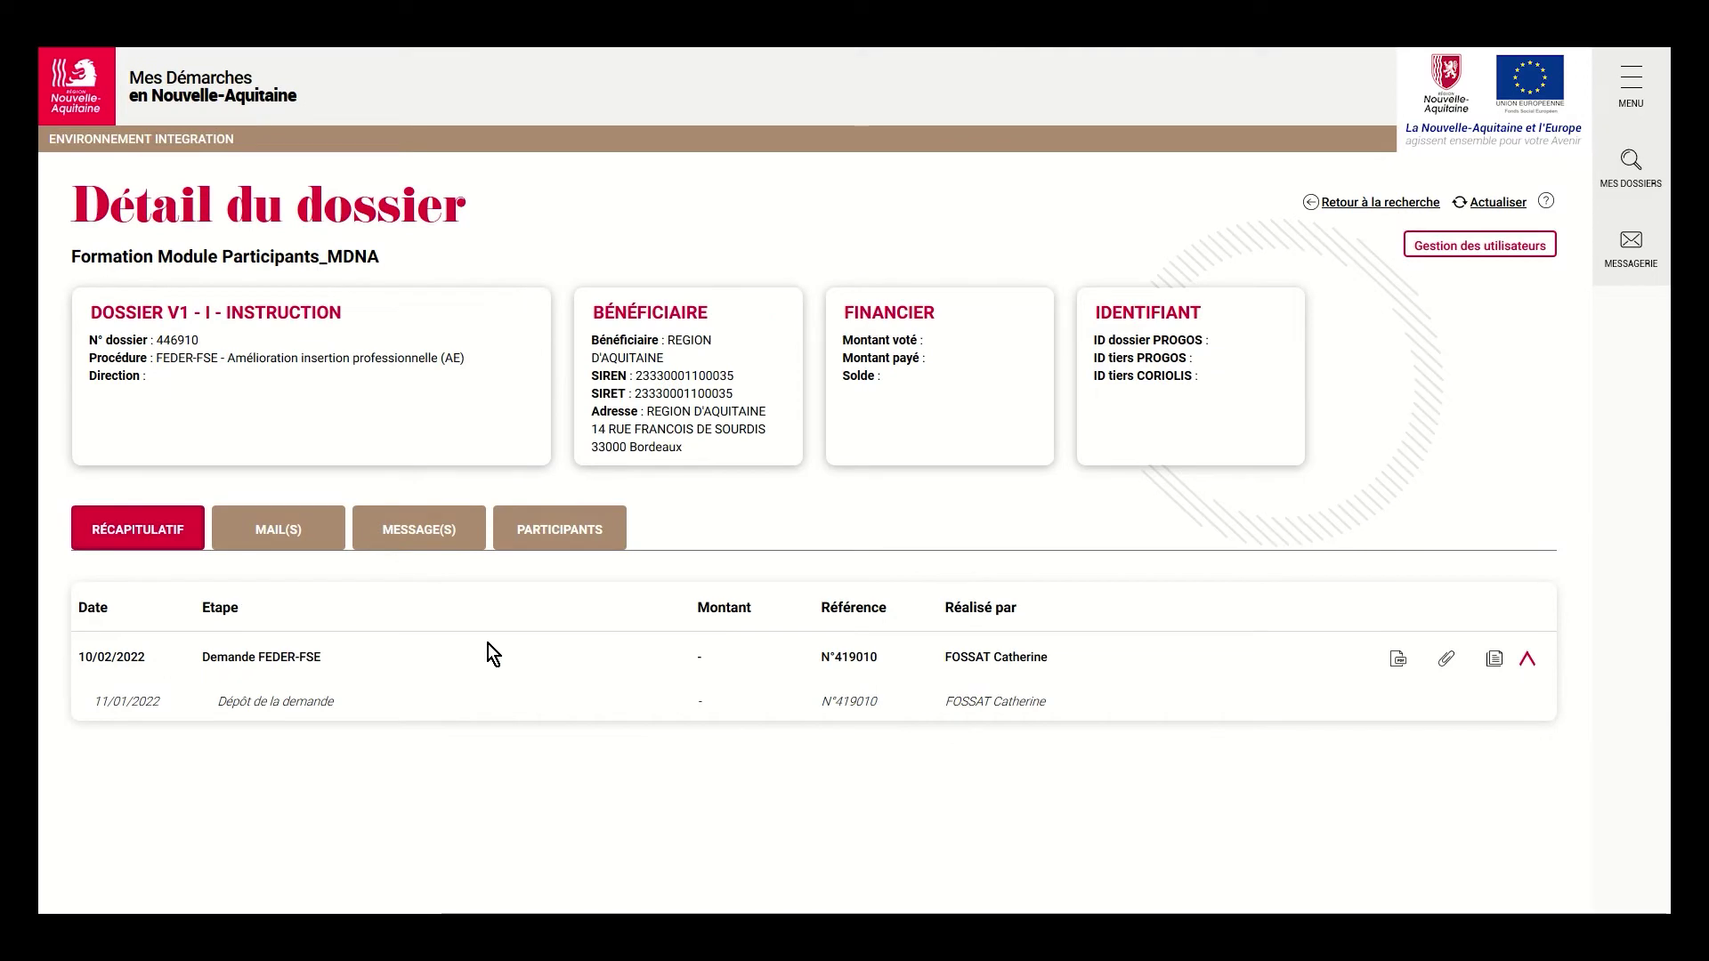
# Show the PARTICIPANTS tab of dossier 446910, listing its 9 participants
pyautogui.click(562, 529)
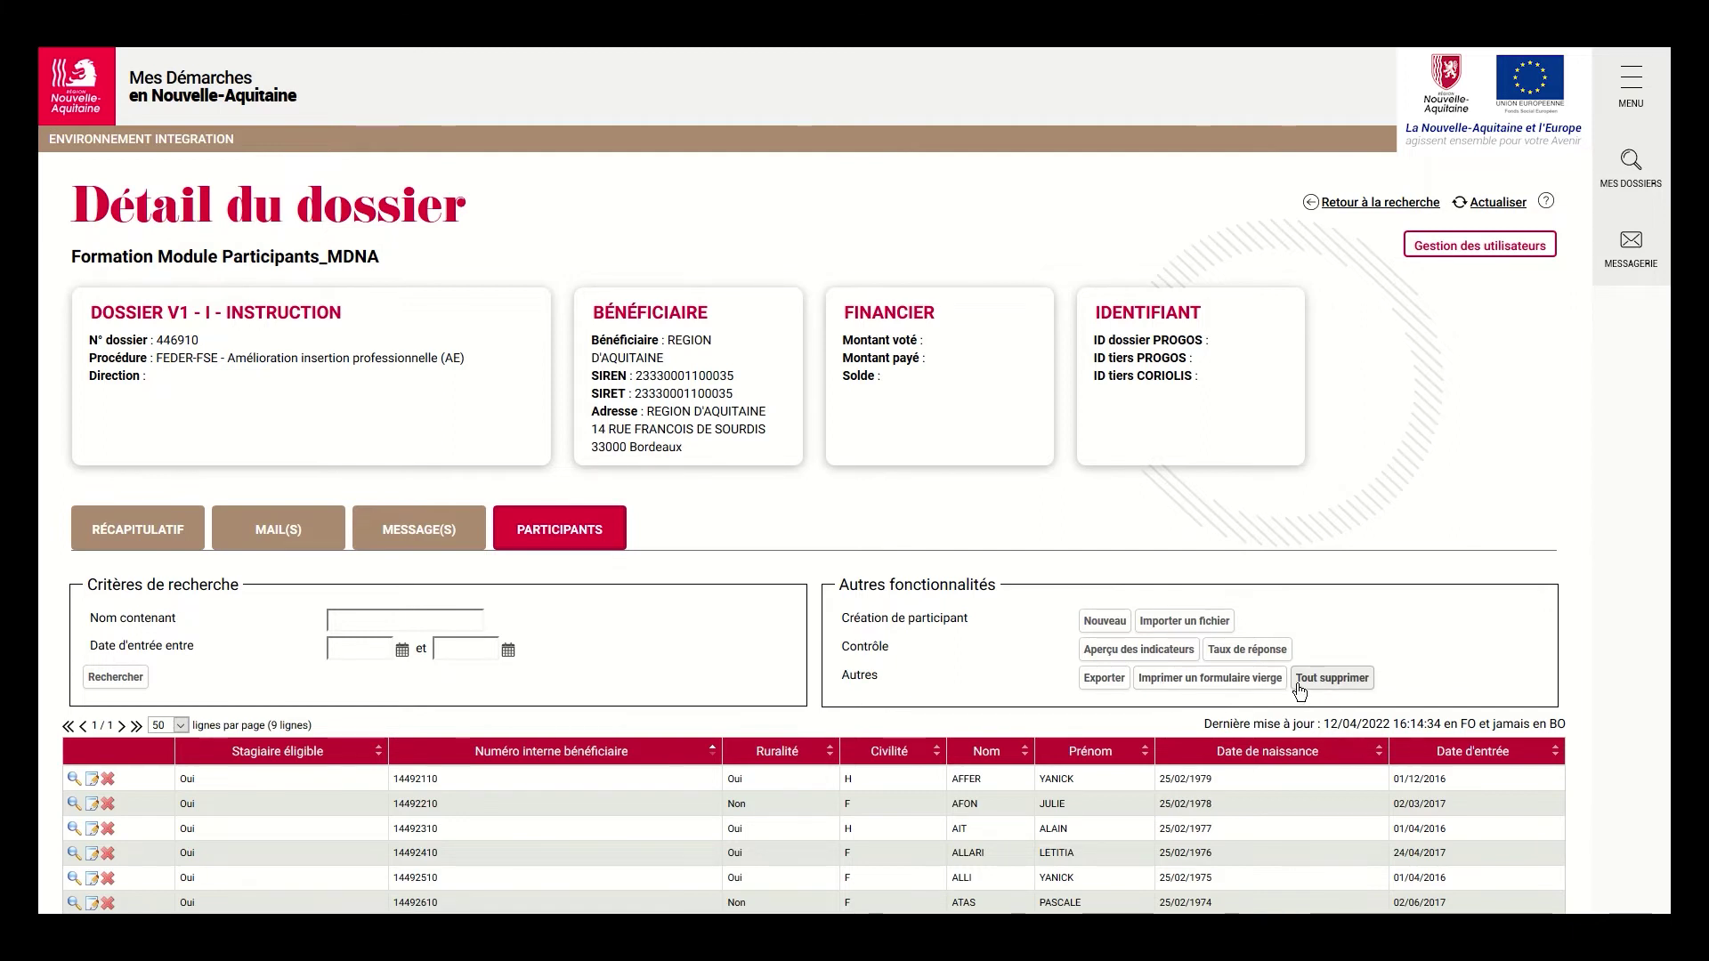
# Create a new participant and scroll through every section of the blank Fiche participant form
pyautogui.click(1107, 623)
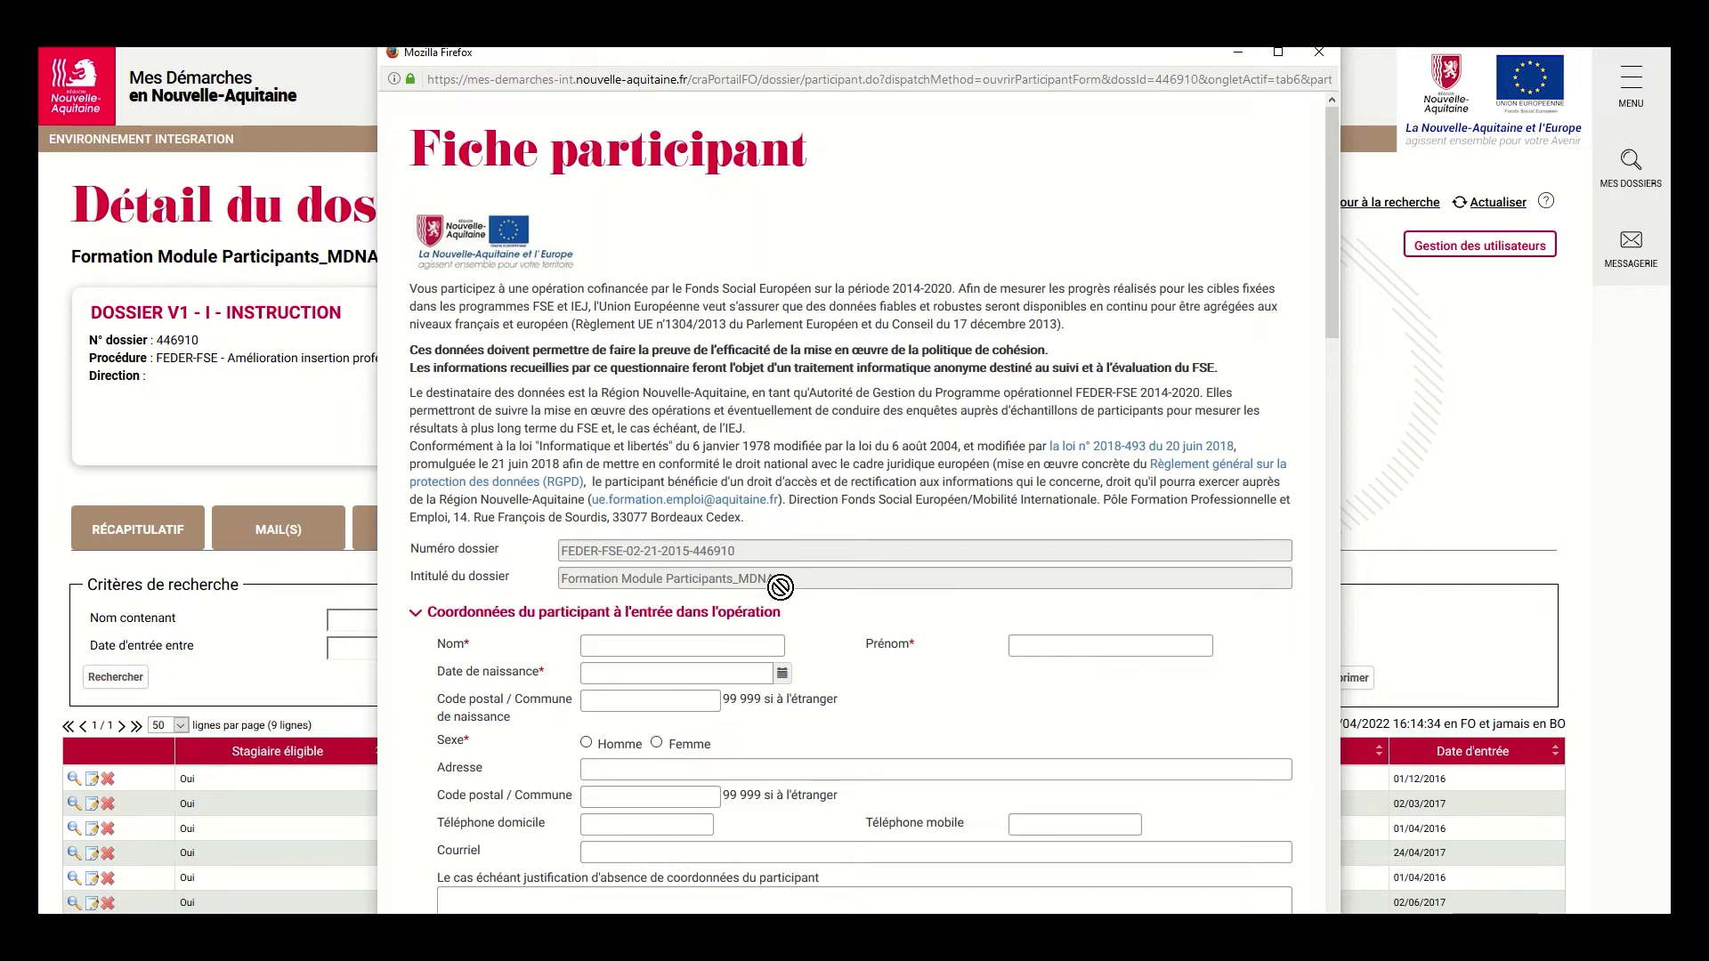
pyautogui.moveTo(1331, 287); pyautogui.dragTo(1349, 392)
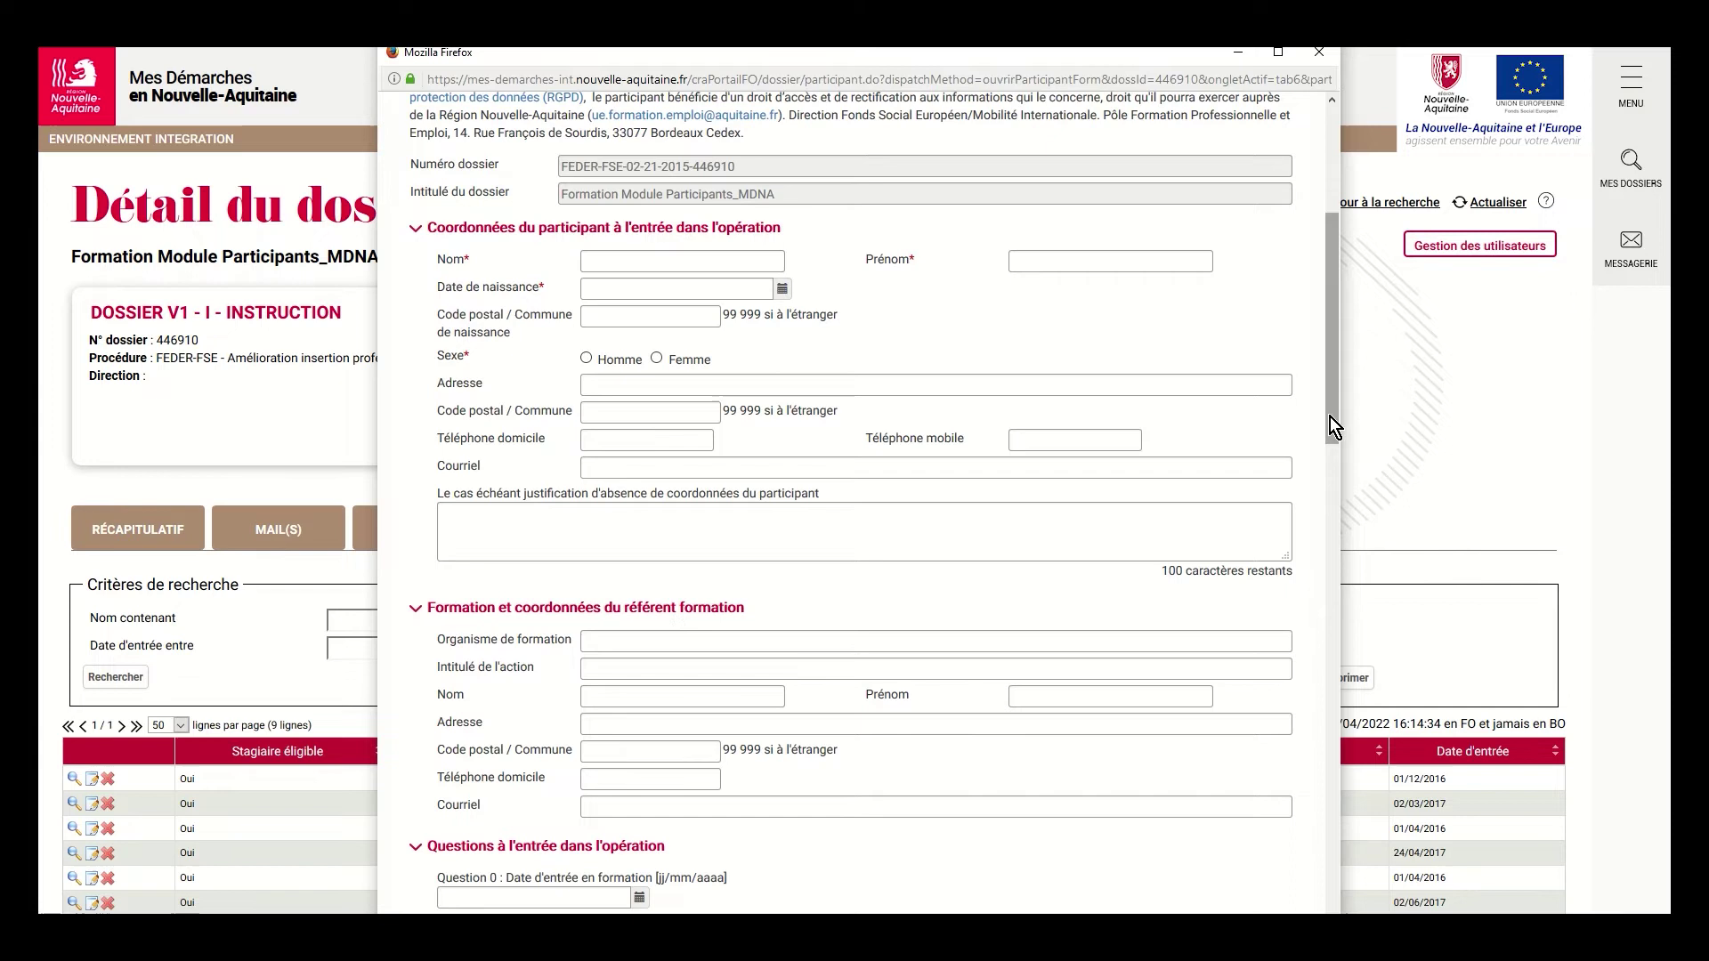
pyautogui.moveTo(1331, 414); pyautogui.dragTo(1363, 595)
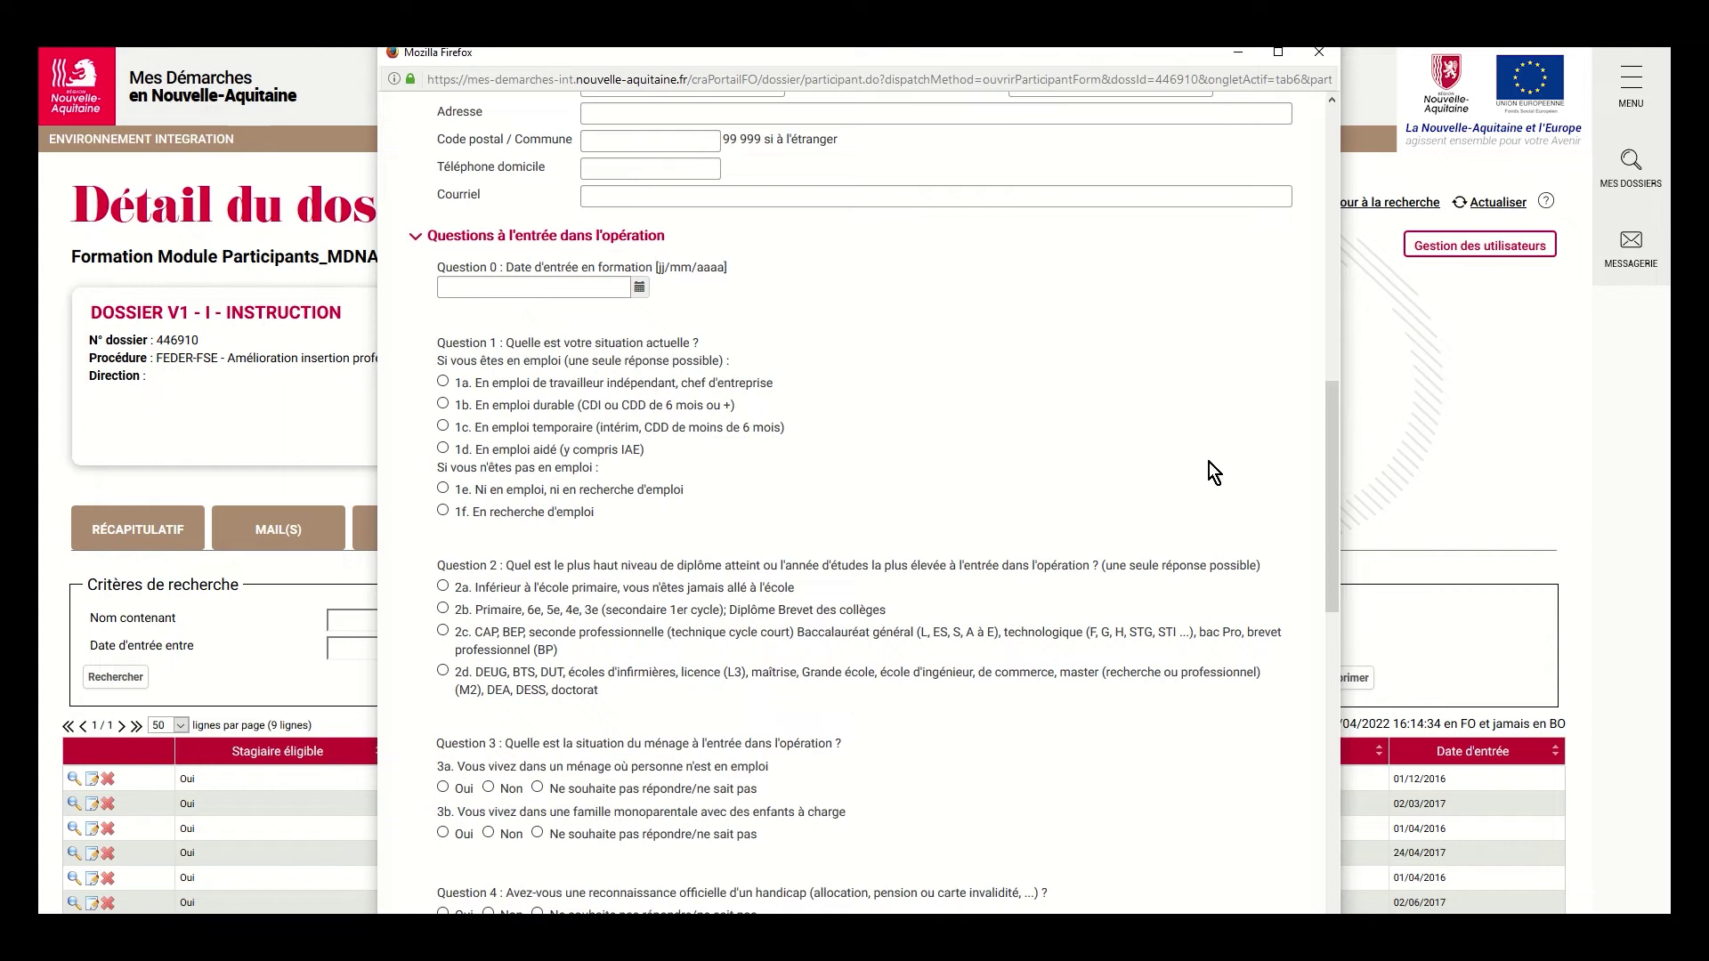
pyautogui.moveTo(1328, 452); pyautogui.dragTo(1312, 686)
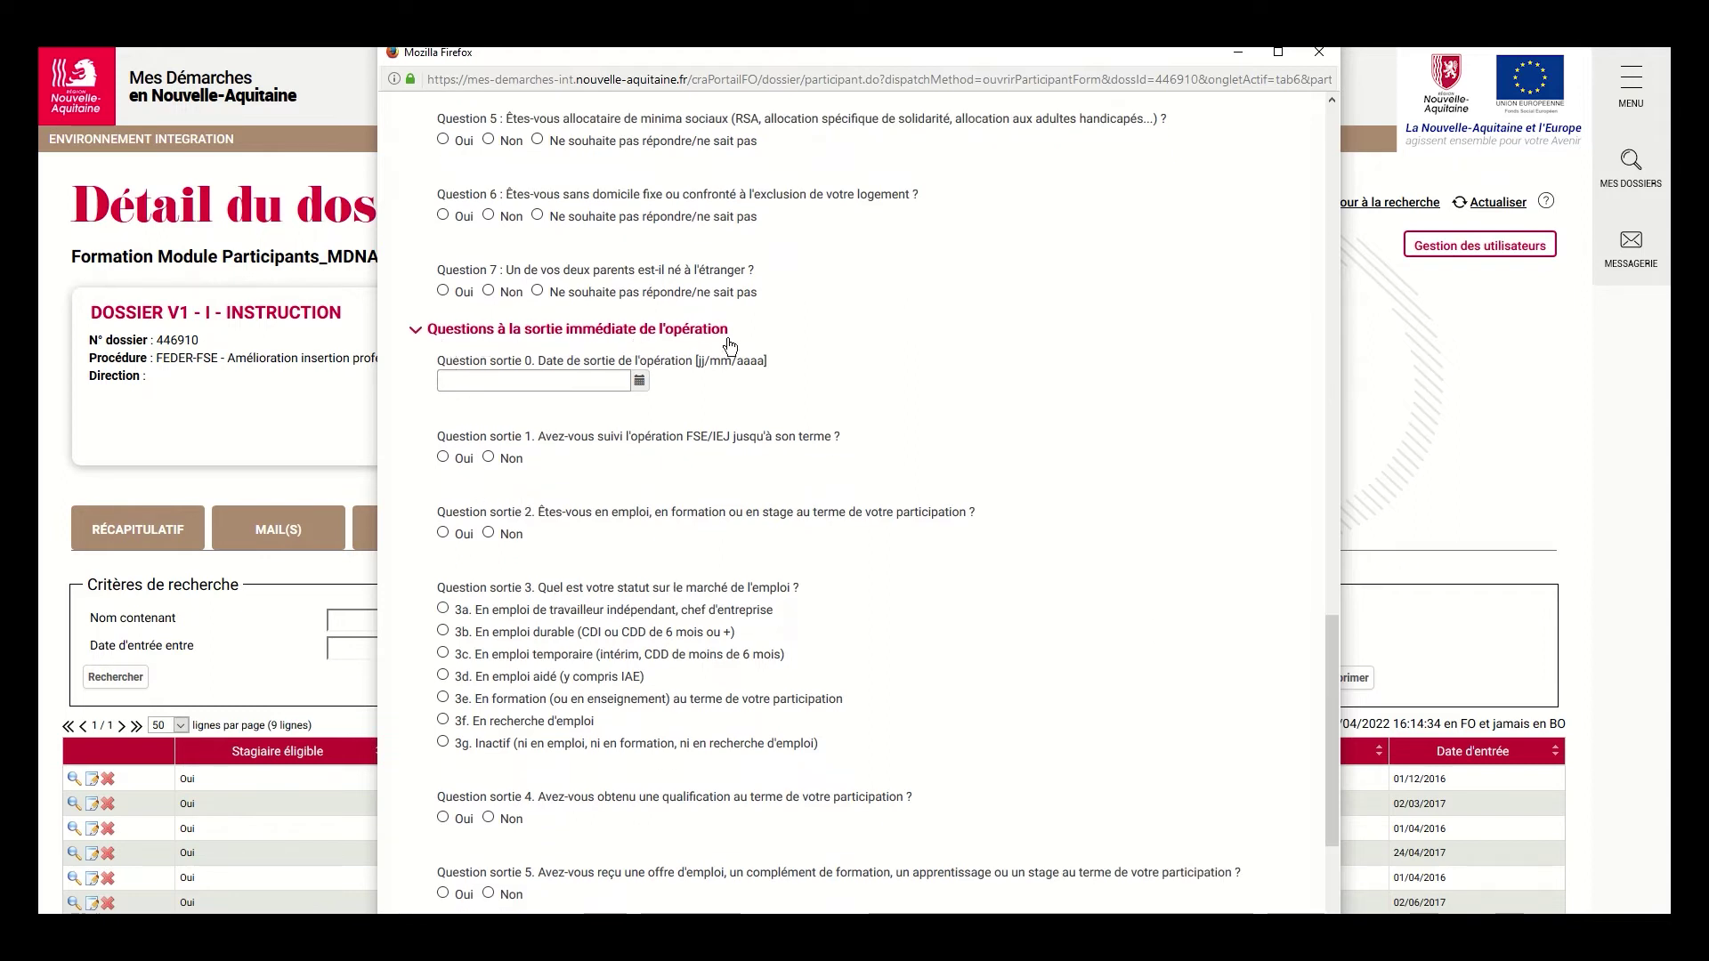
pyautogui.moveTo(1331, 689); pyautogui.dragTo(1344, 811)
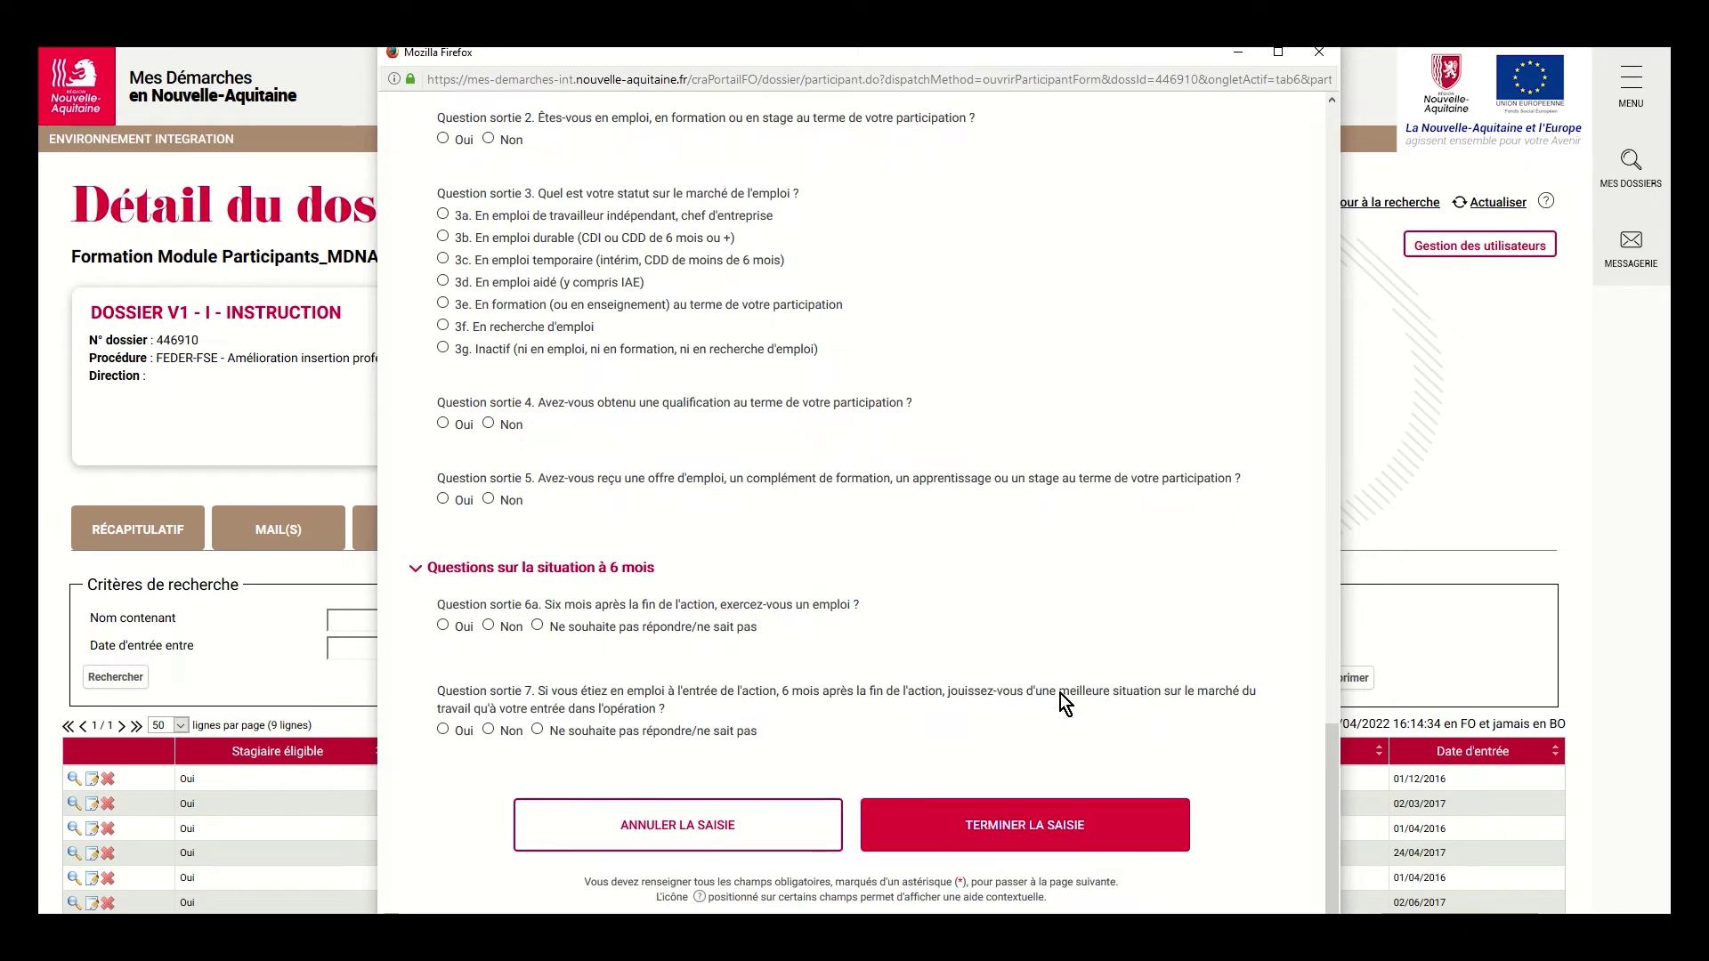
pyautogui.moveTo(1334, 769); pyautogui.dragTo(1288, 269)
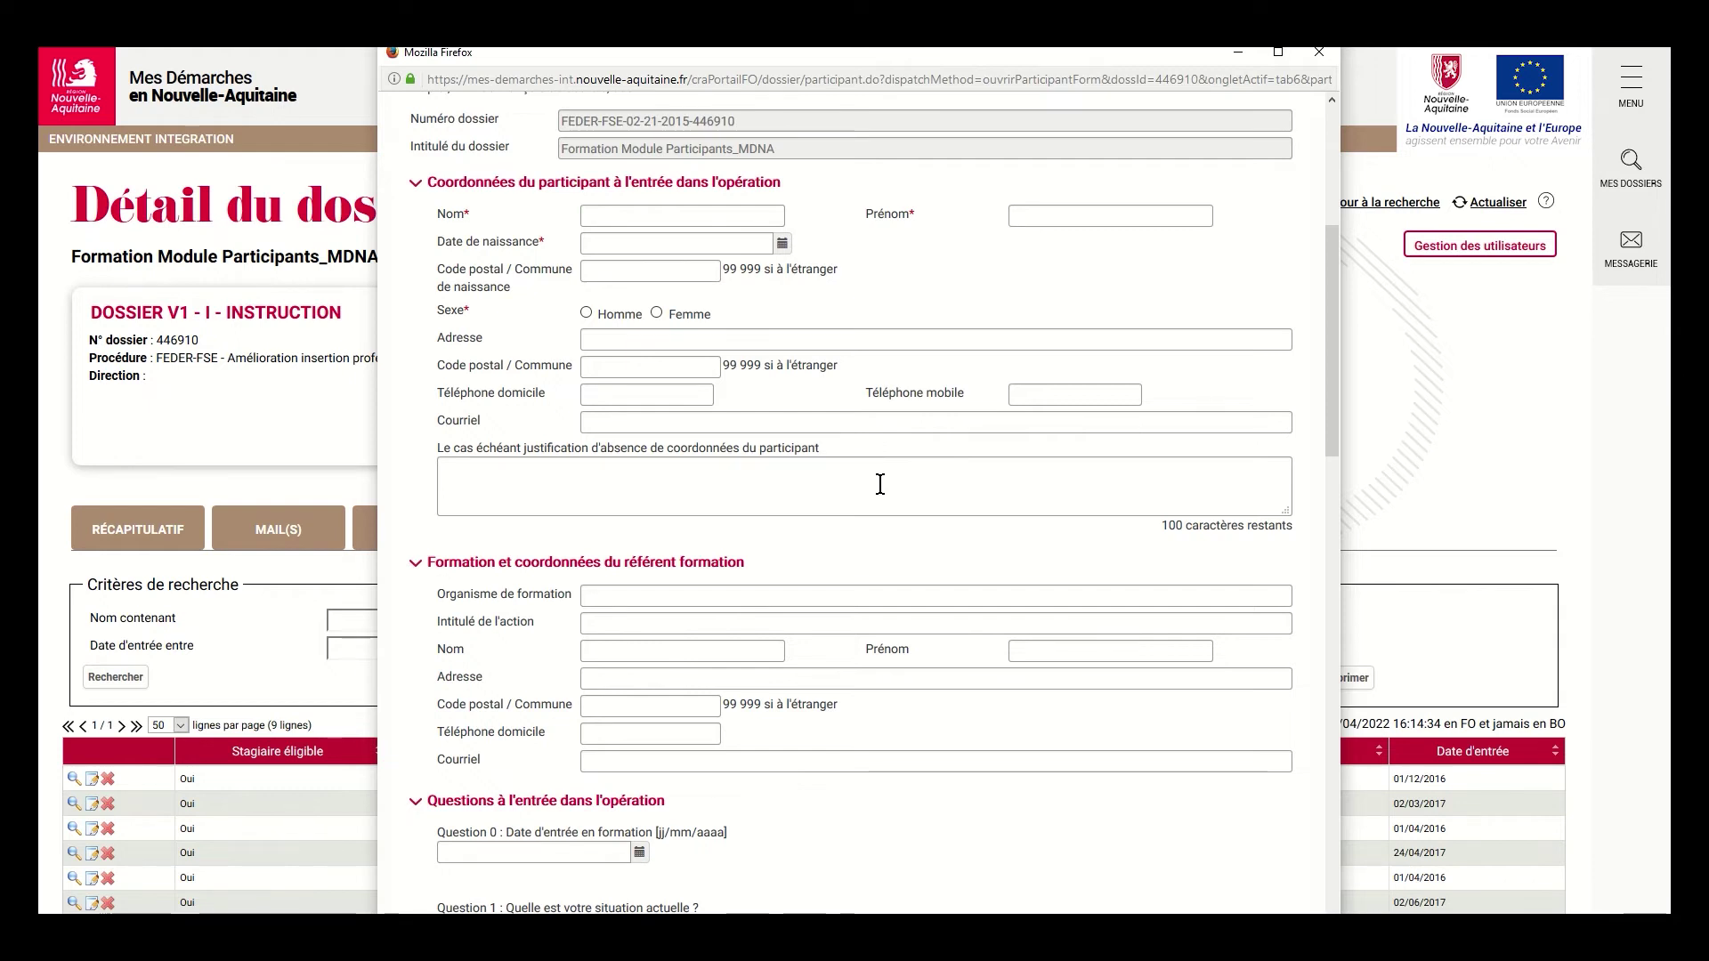
# Close the blank form, then validate the first participant's form with TERMINER LA SAISIE
pyautogui.click(1322, 58)
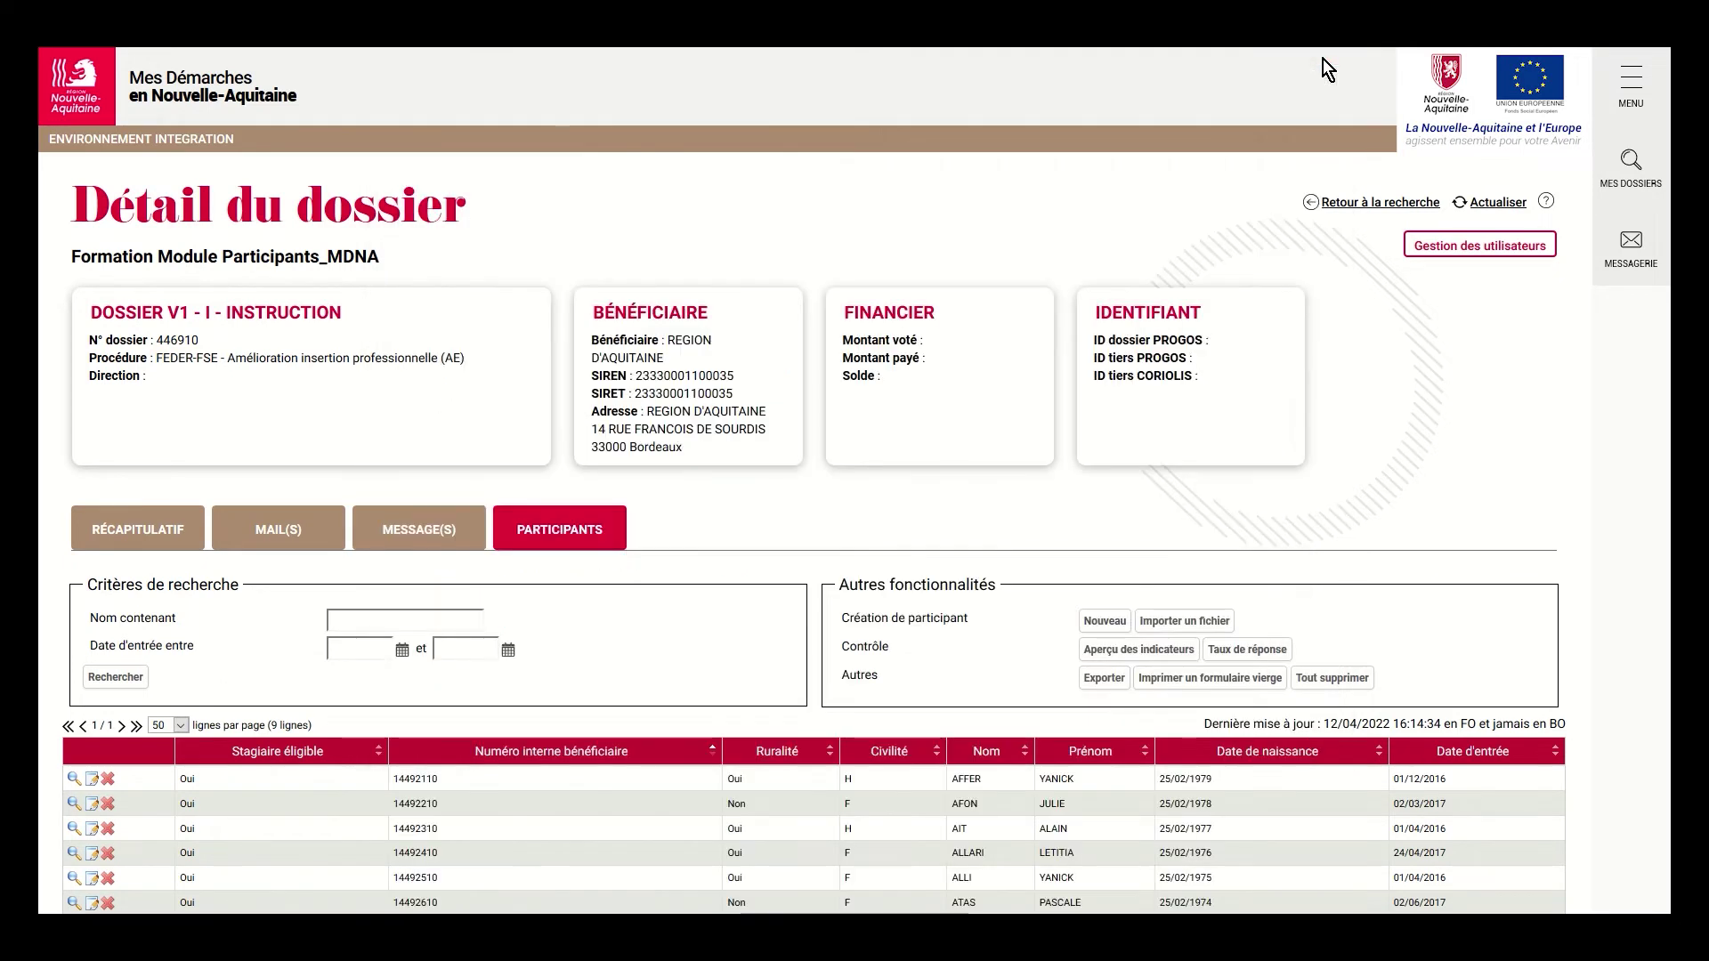
pyautogui.scroll(-2, 1101, 607)
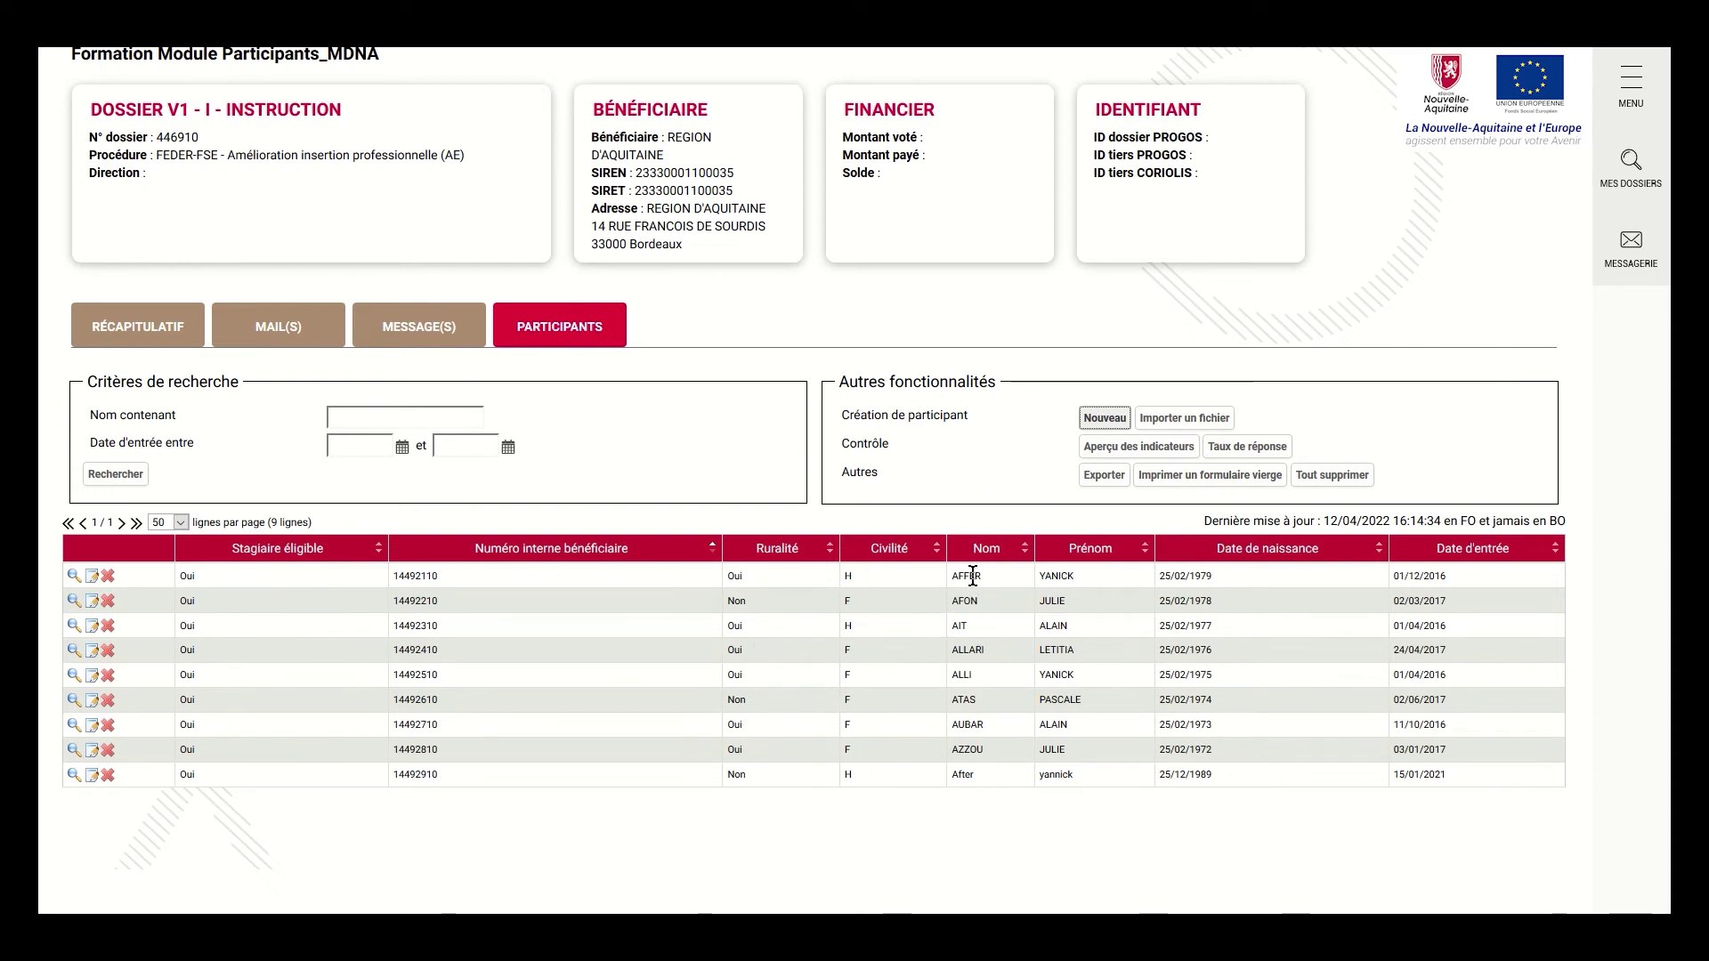
pyautogui.click(93, 578)
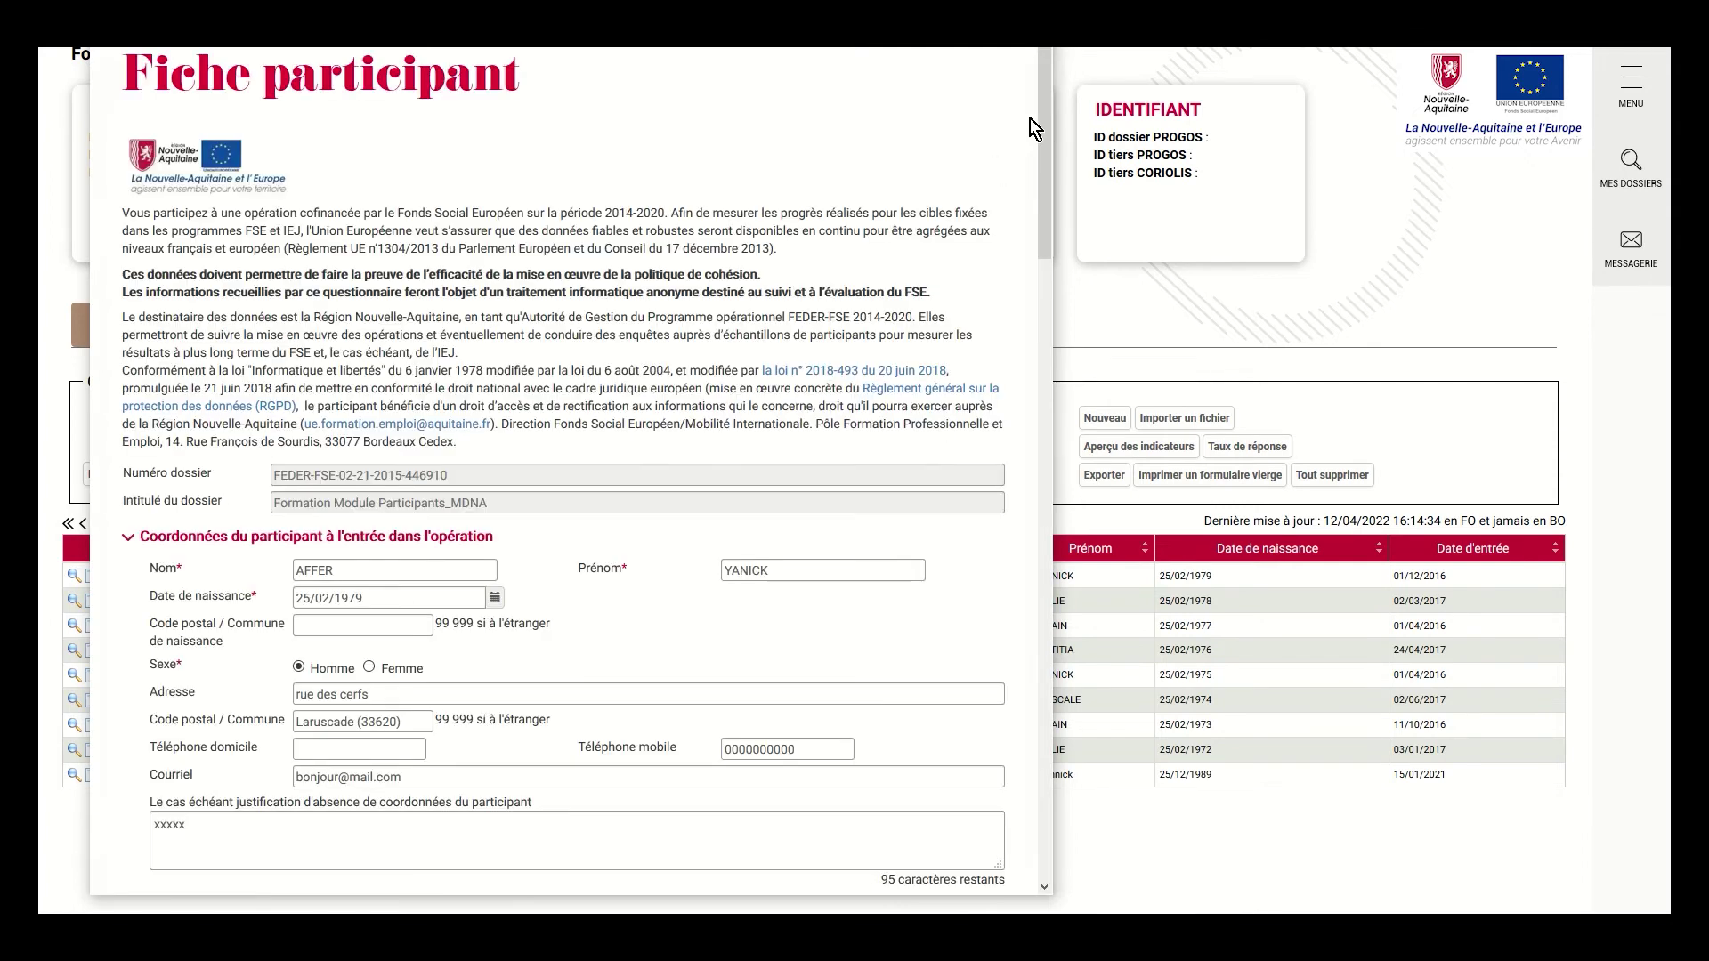
pyautogui.moveTo(1046, 99); pyautogui.dragTo(1029, 726)
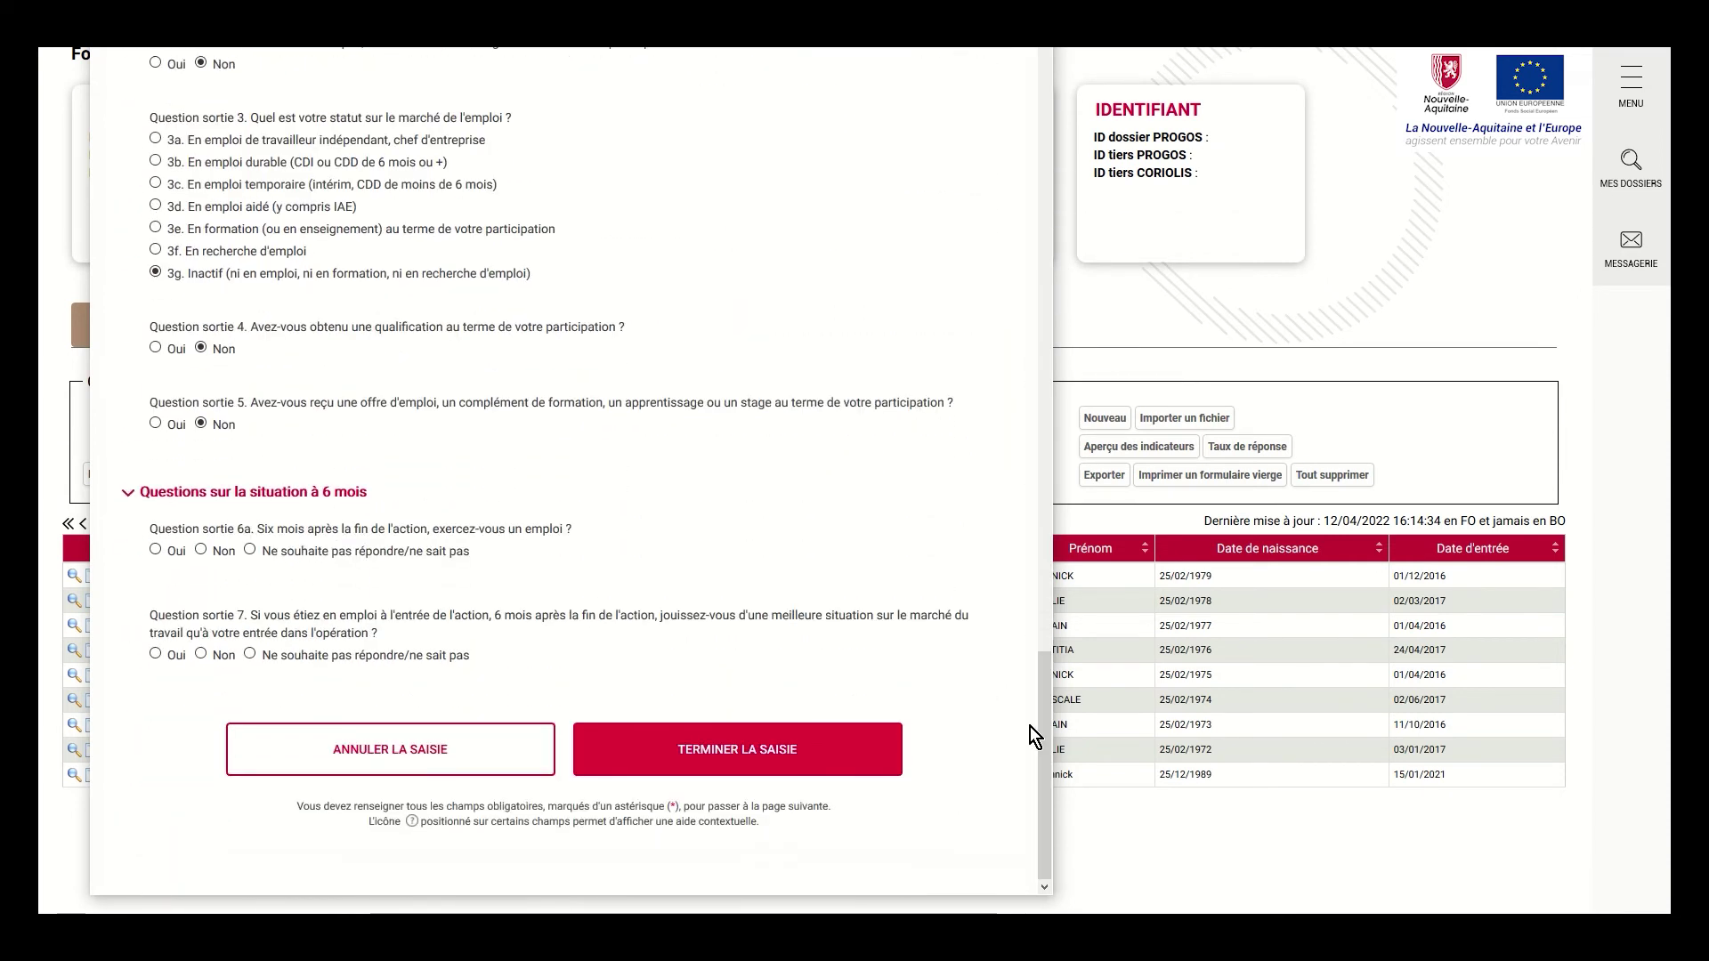
pyautogui.click(750, 765)
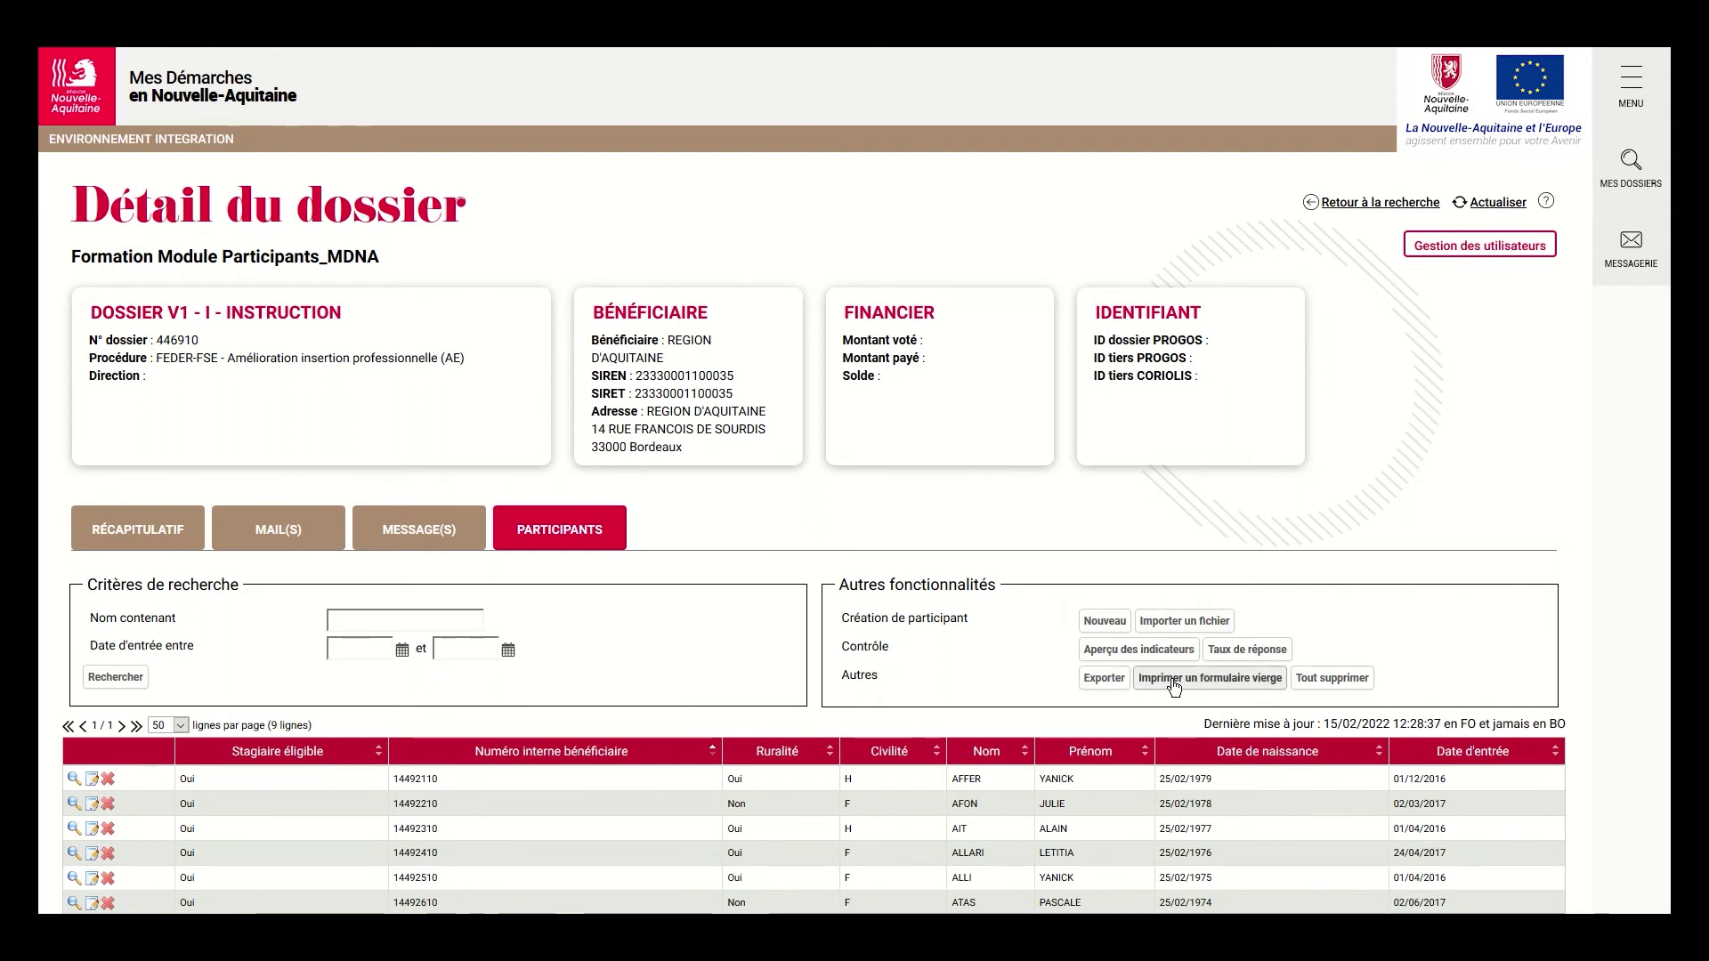
pyautogui.click(1234, 681)
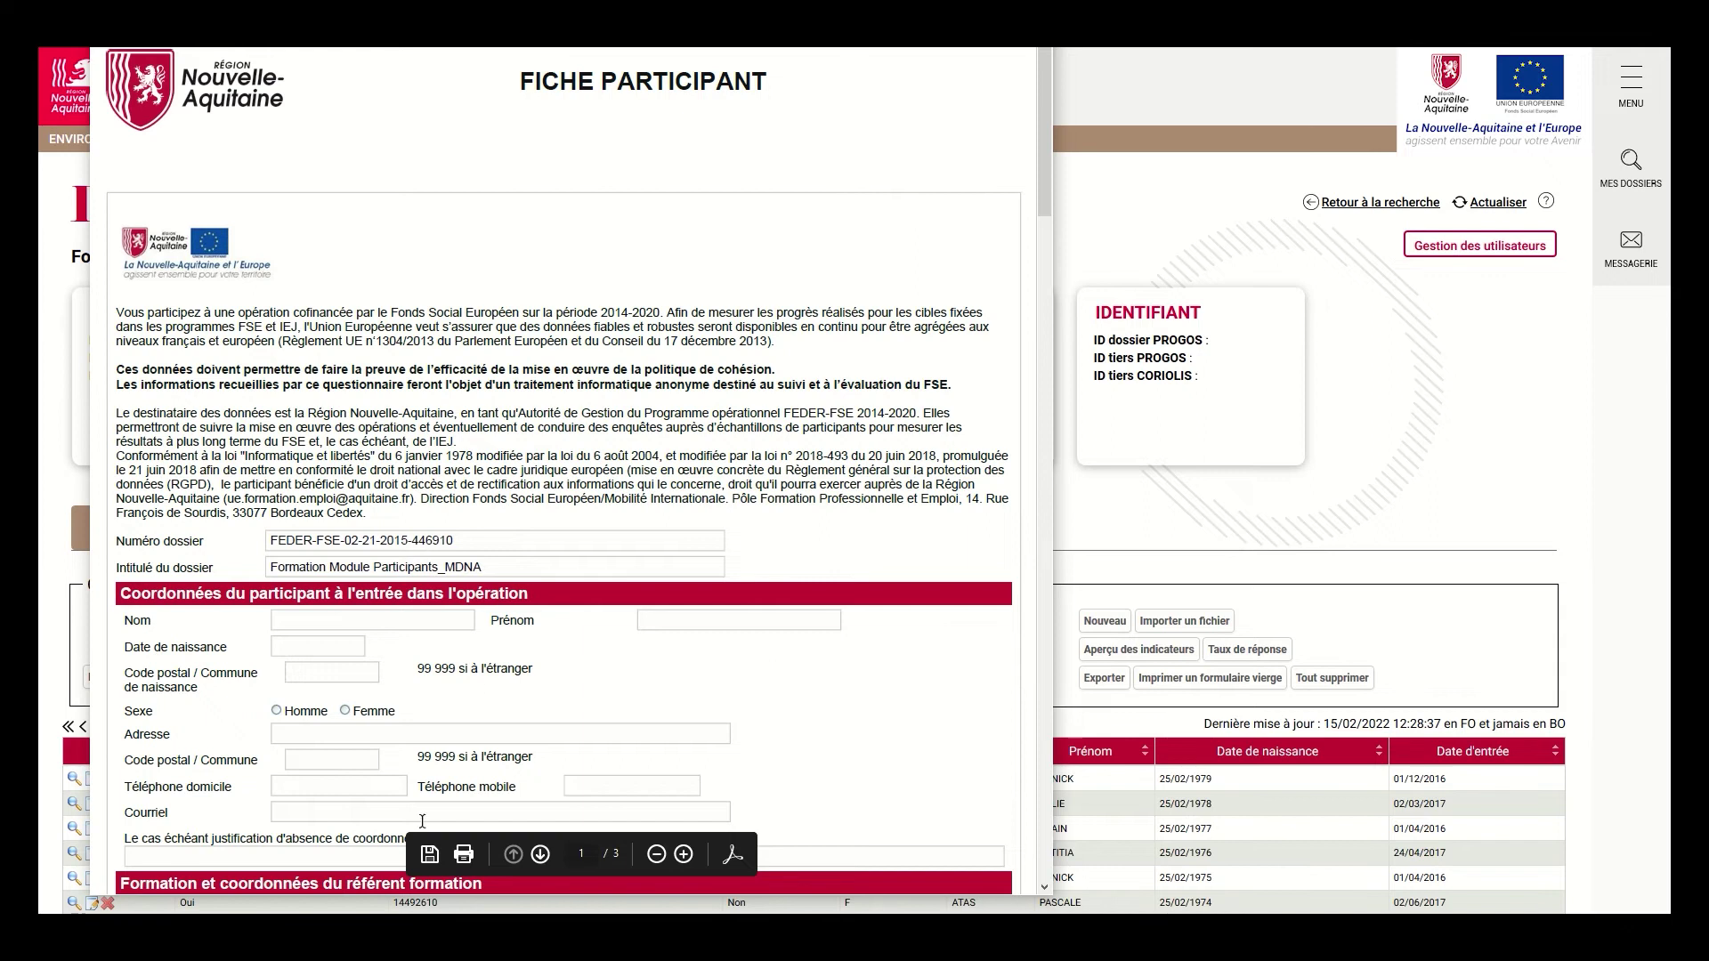
pyautogui.click(465, 855)
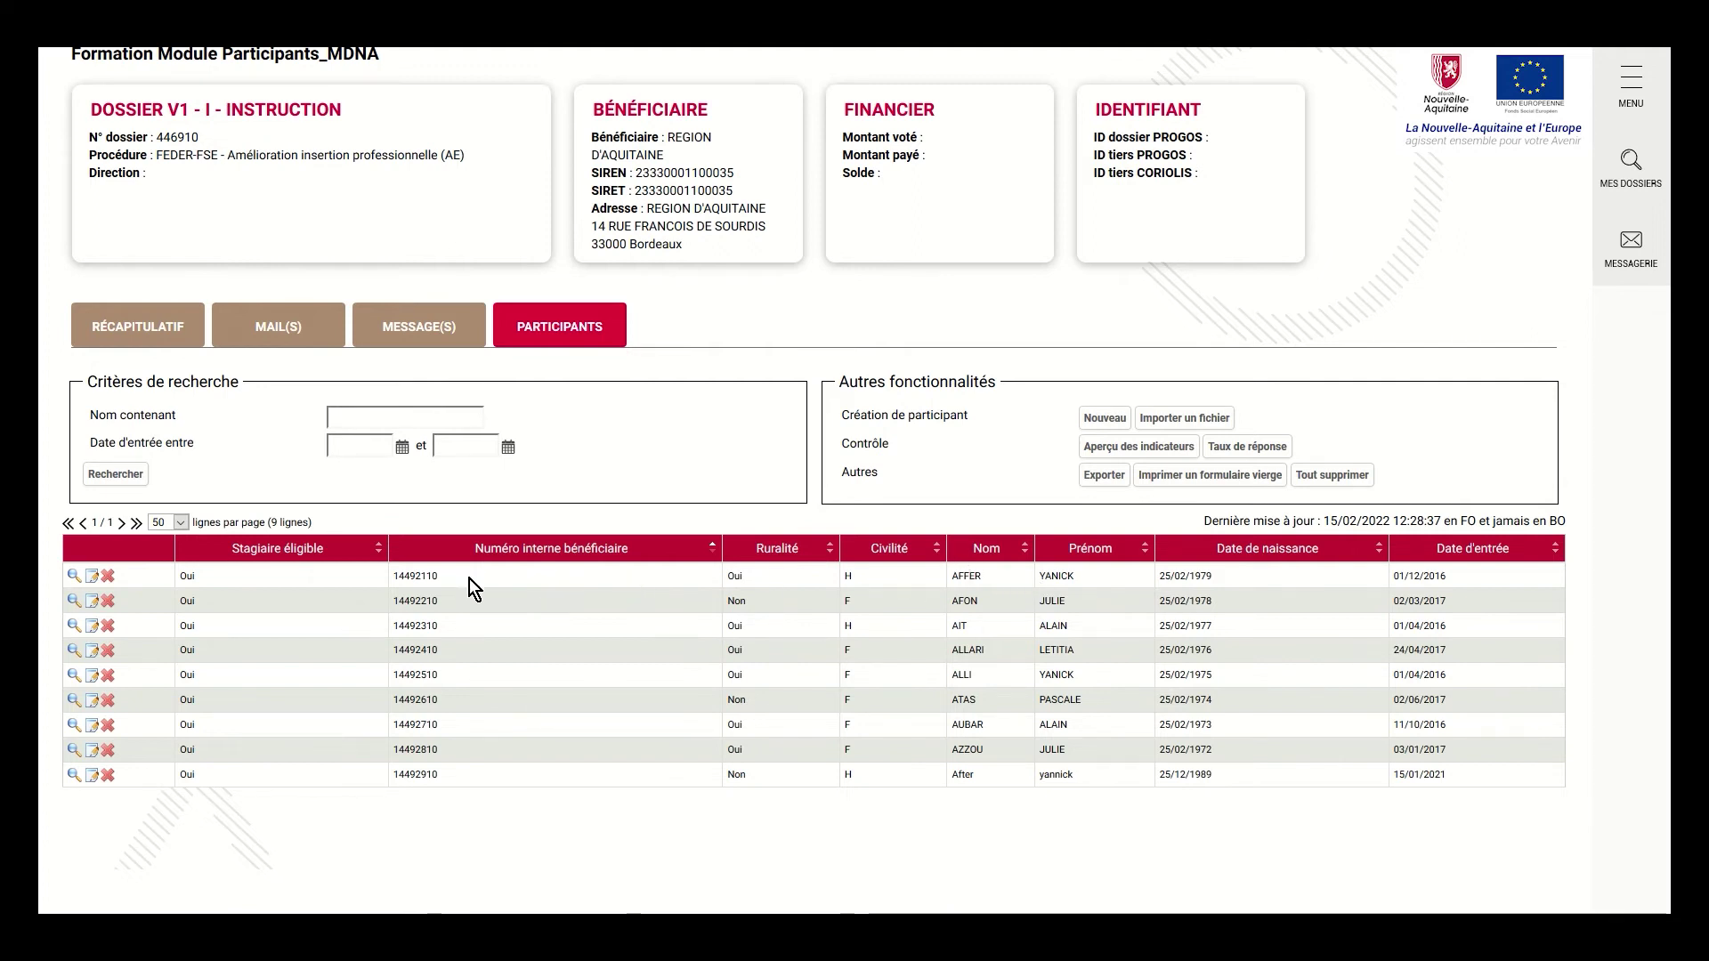
# Enter 'gghghg' as the first participant's training referent address and validate the form
pyautogui.click(94, 578)
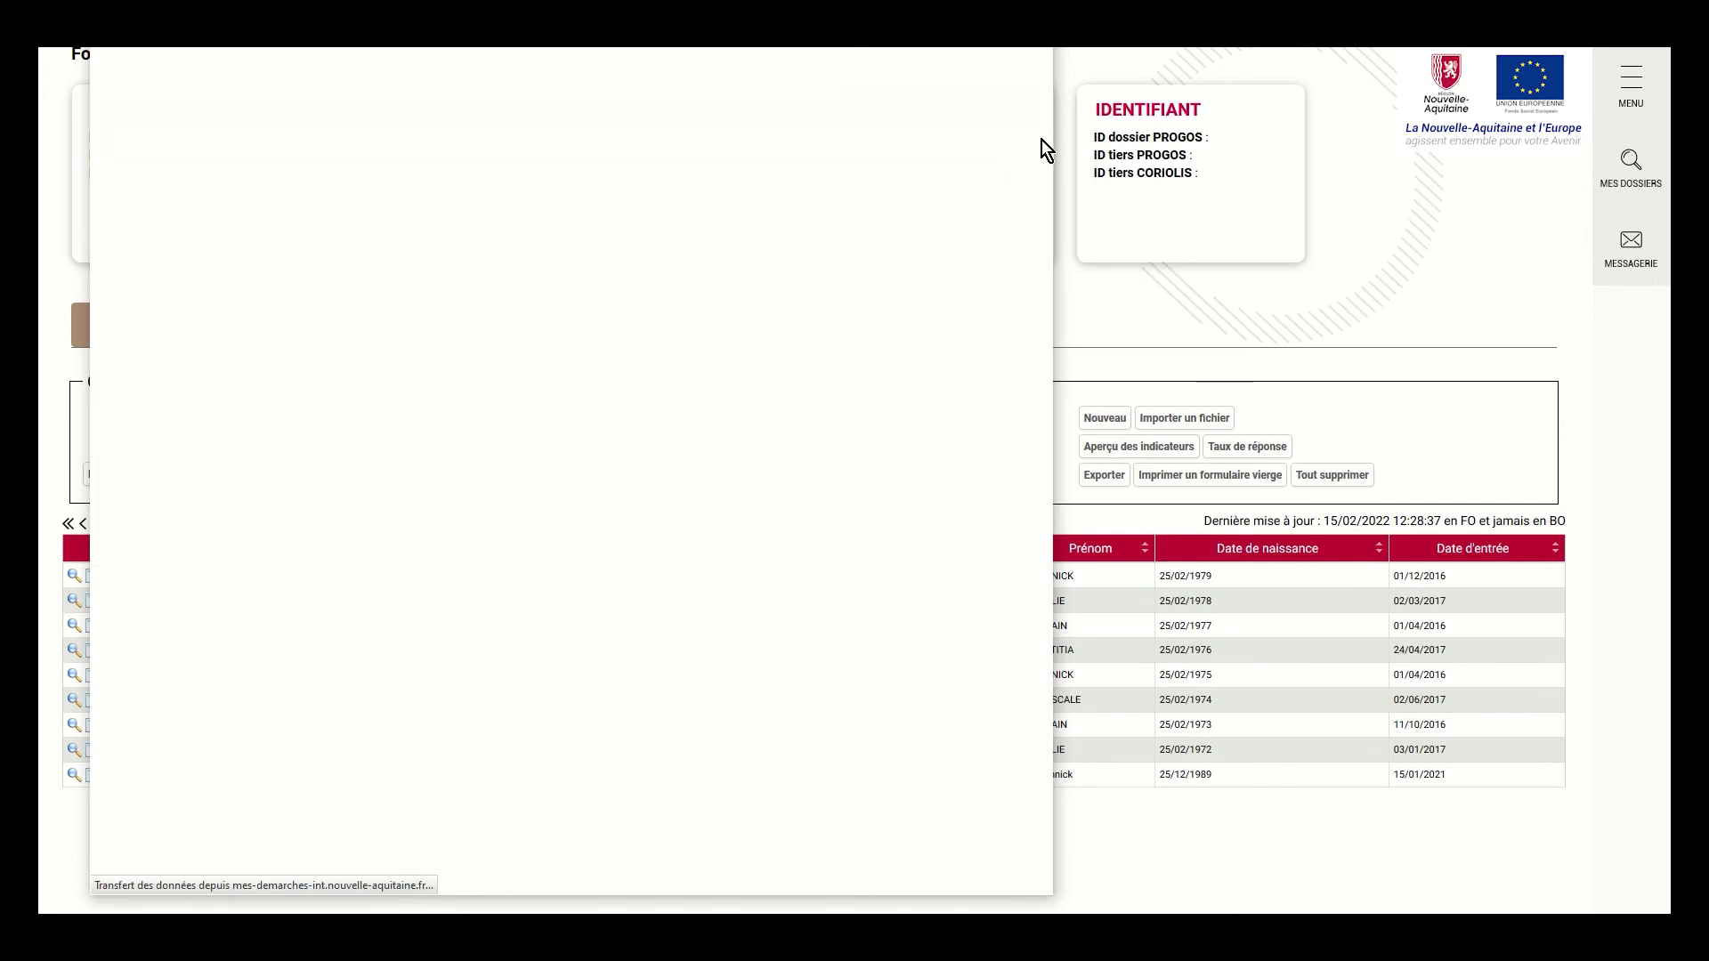
pyautogui.moveTo(1045, 174); pyautogui.dragTo(988, 358)
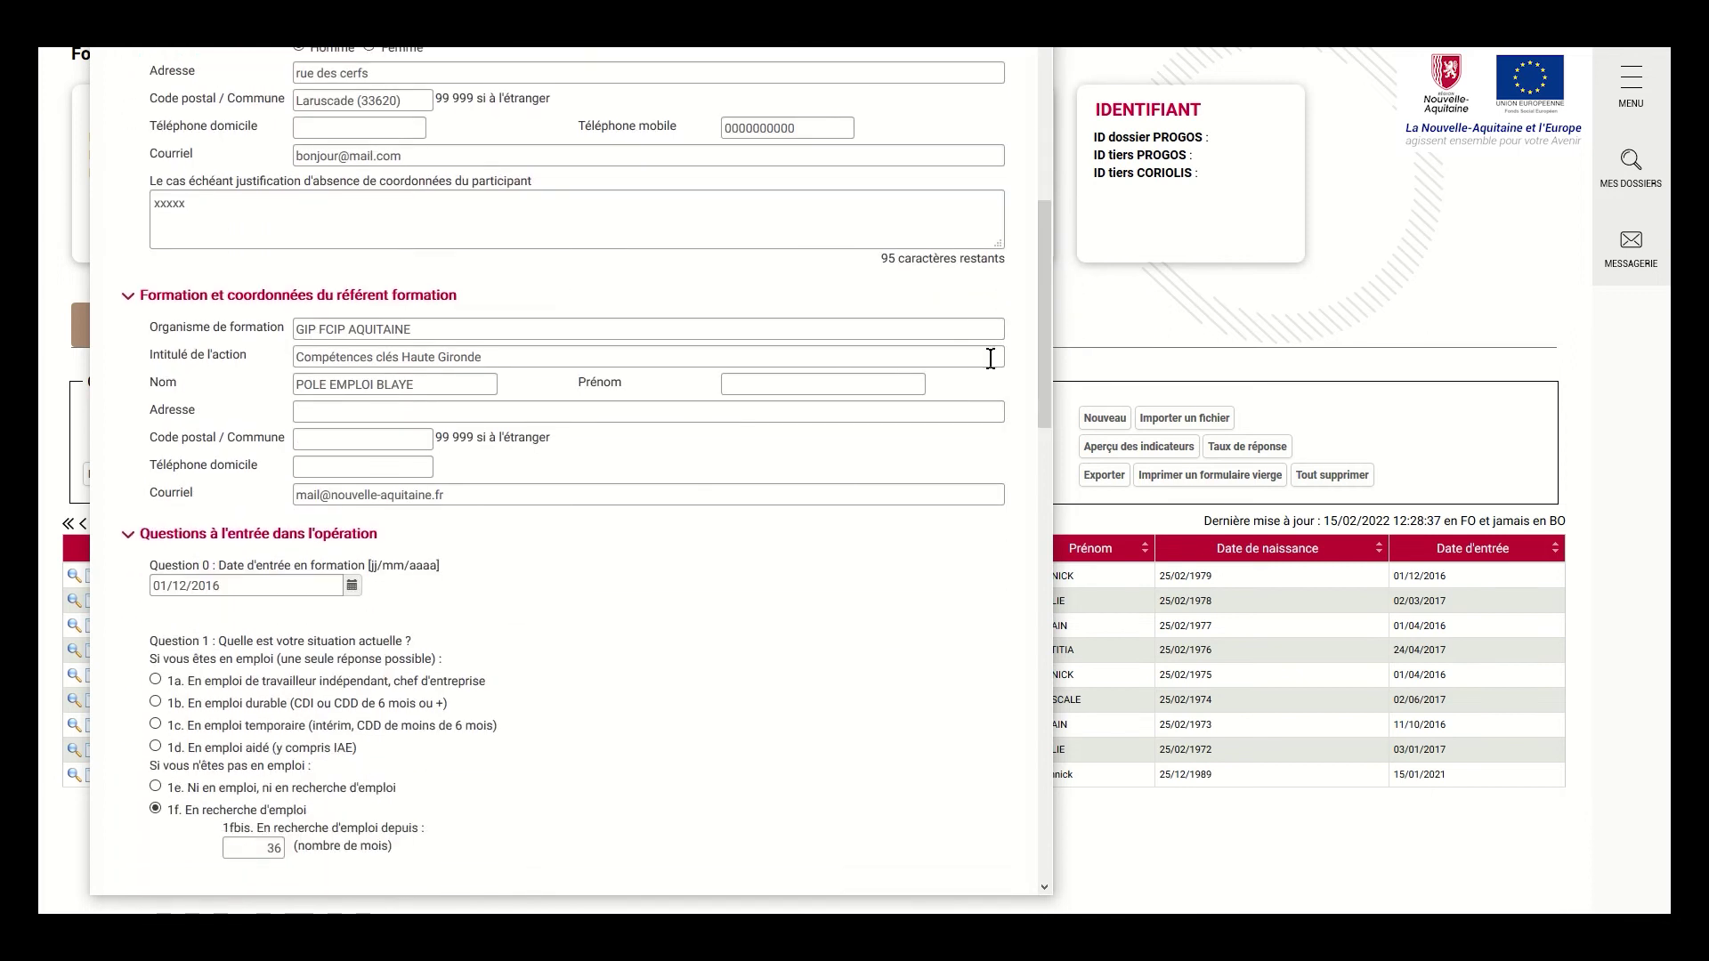
pyautogui.click(376, 402)
pyautogui.write('gghghg')
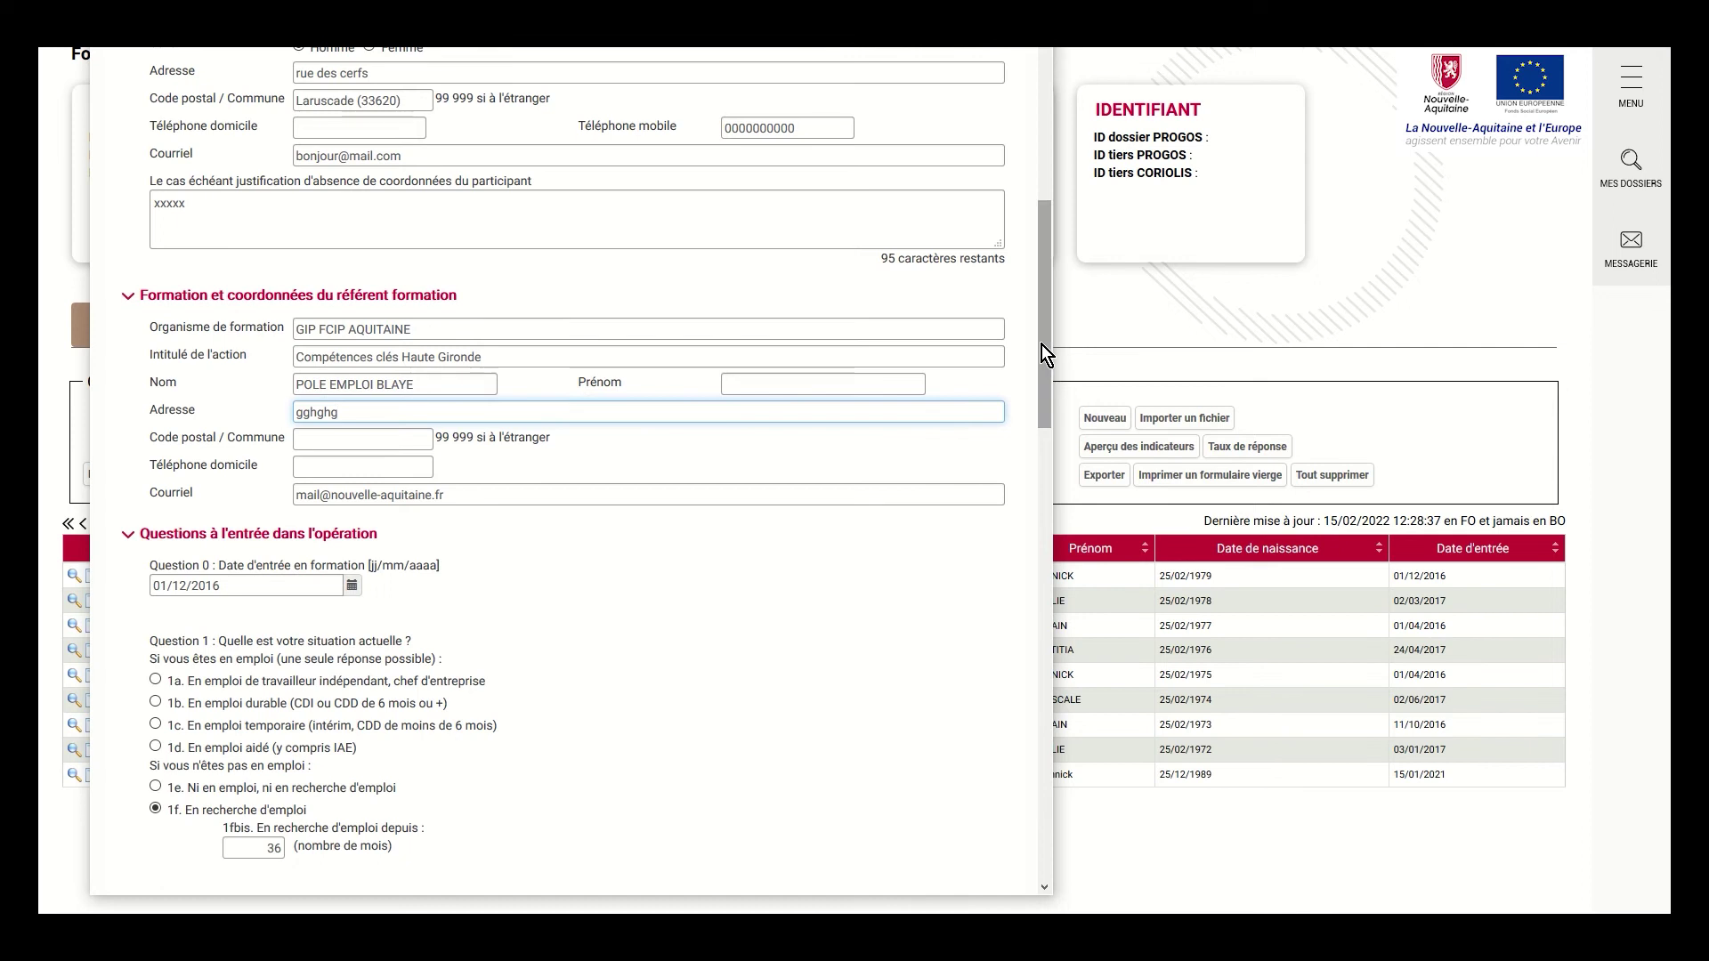
pyautogui.moveTo(1041, 345); pyautogui.dragTo(1057, 802)
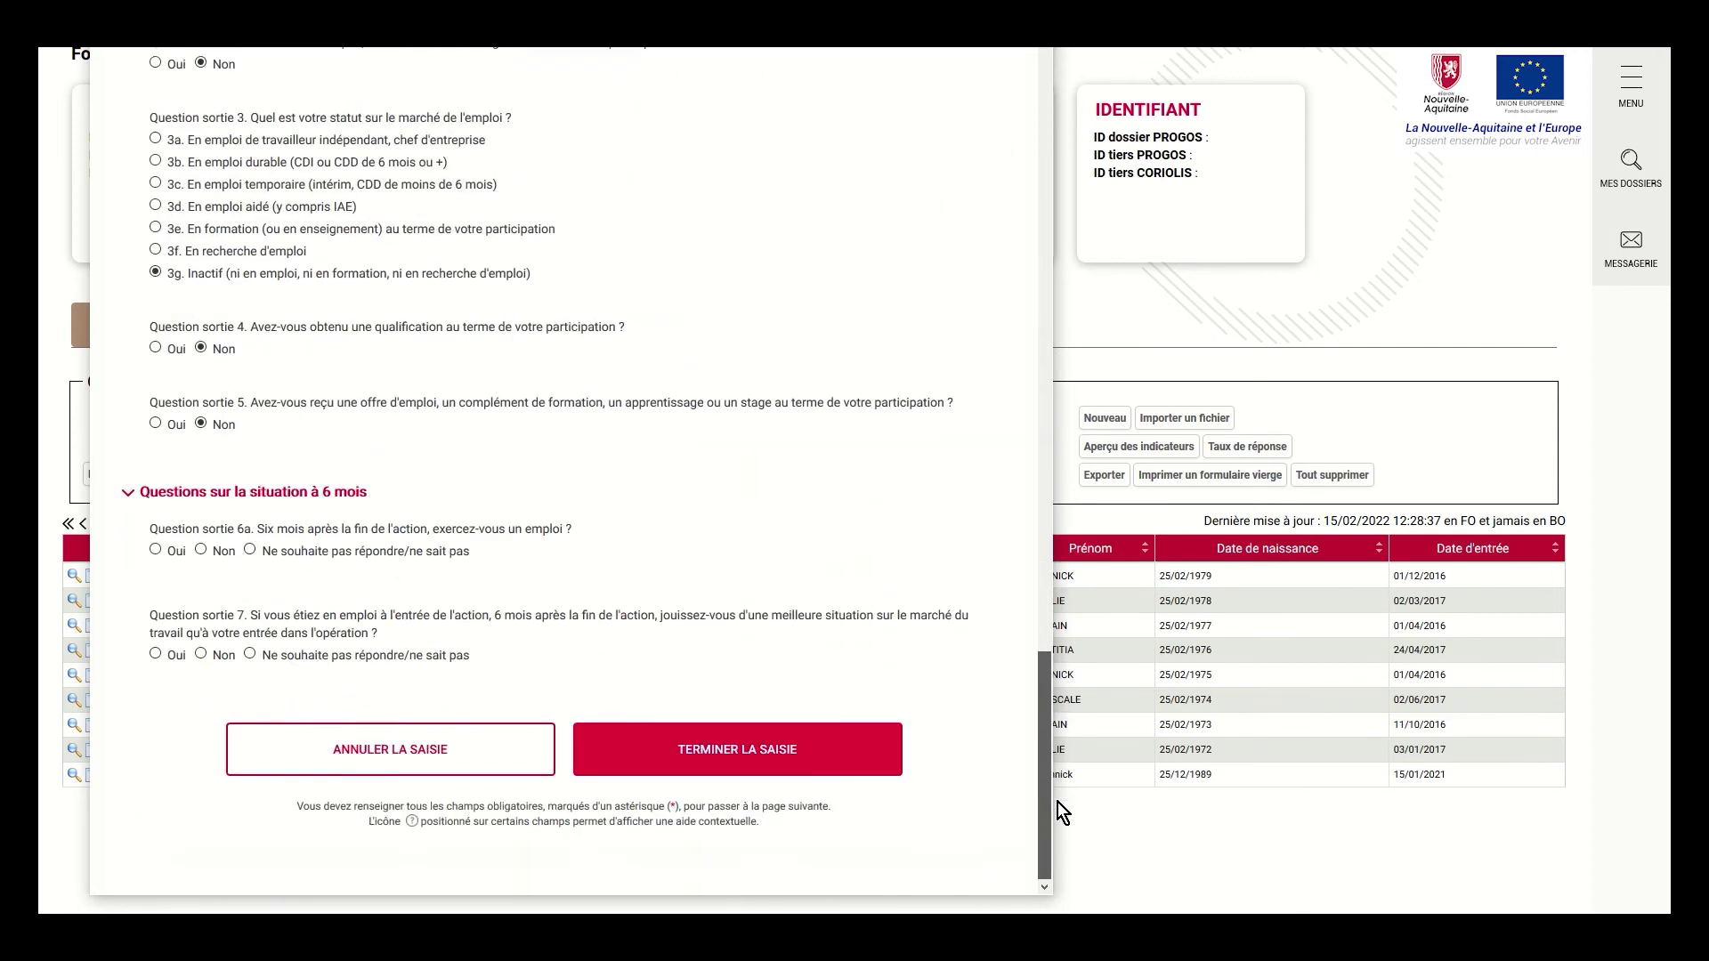
pyautogui.click(717, 757)
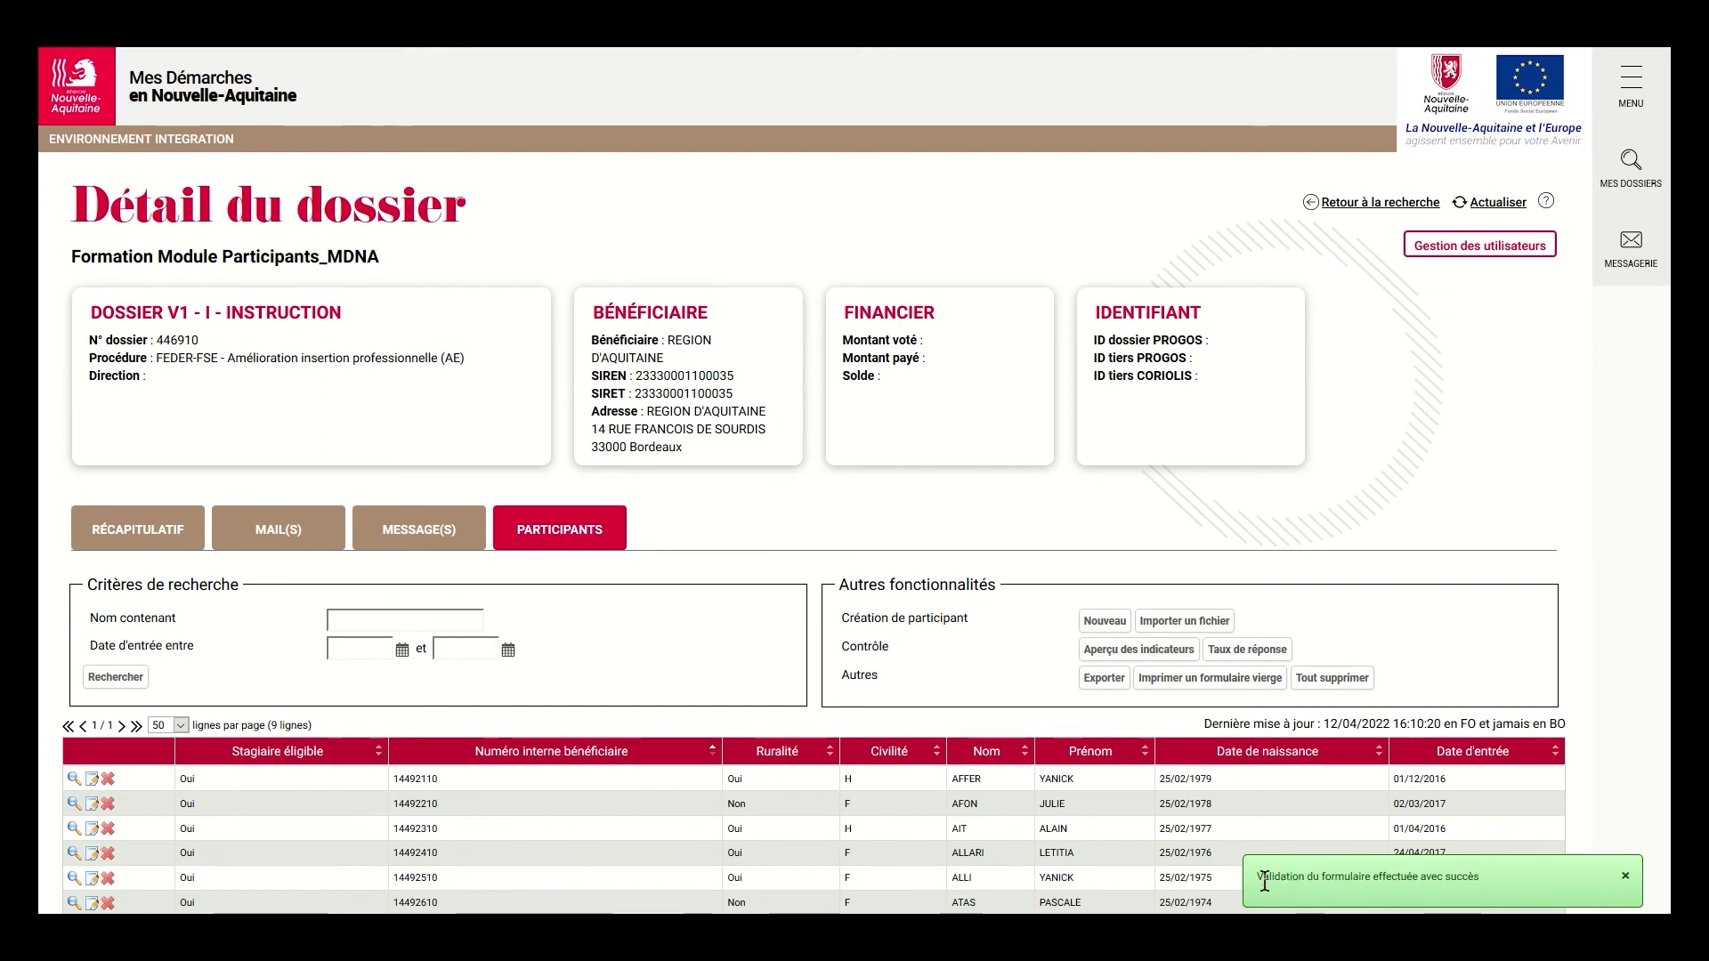
# Dismiss the success message, then view and print the first participant's PDF fiche
pyautogui.click(1470, 885)
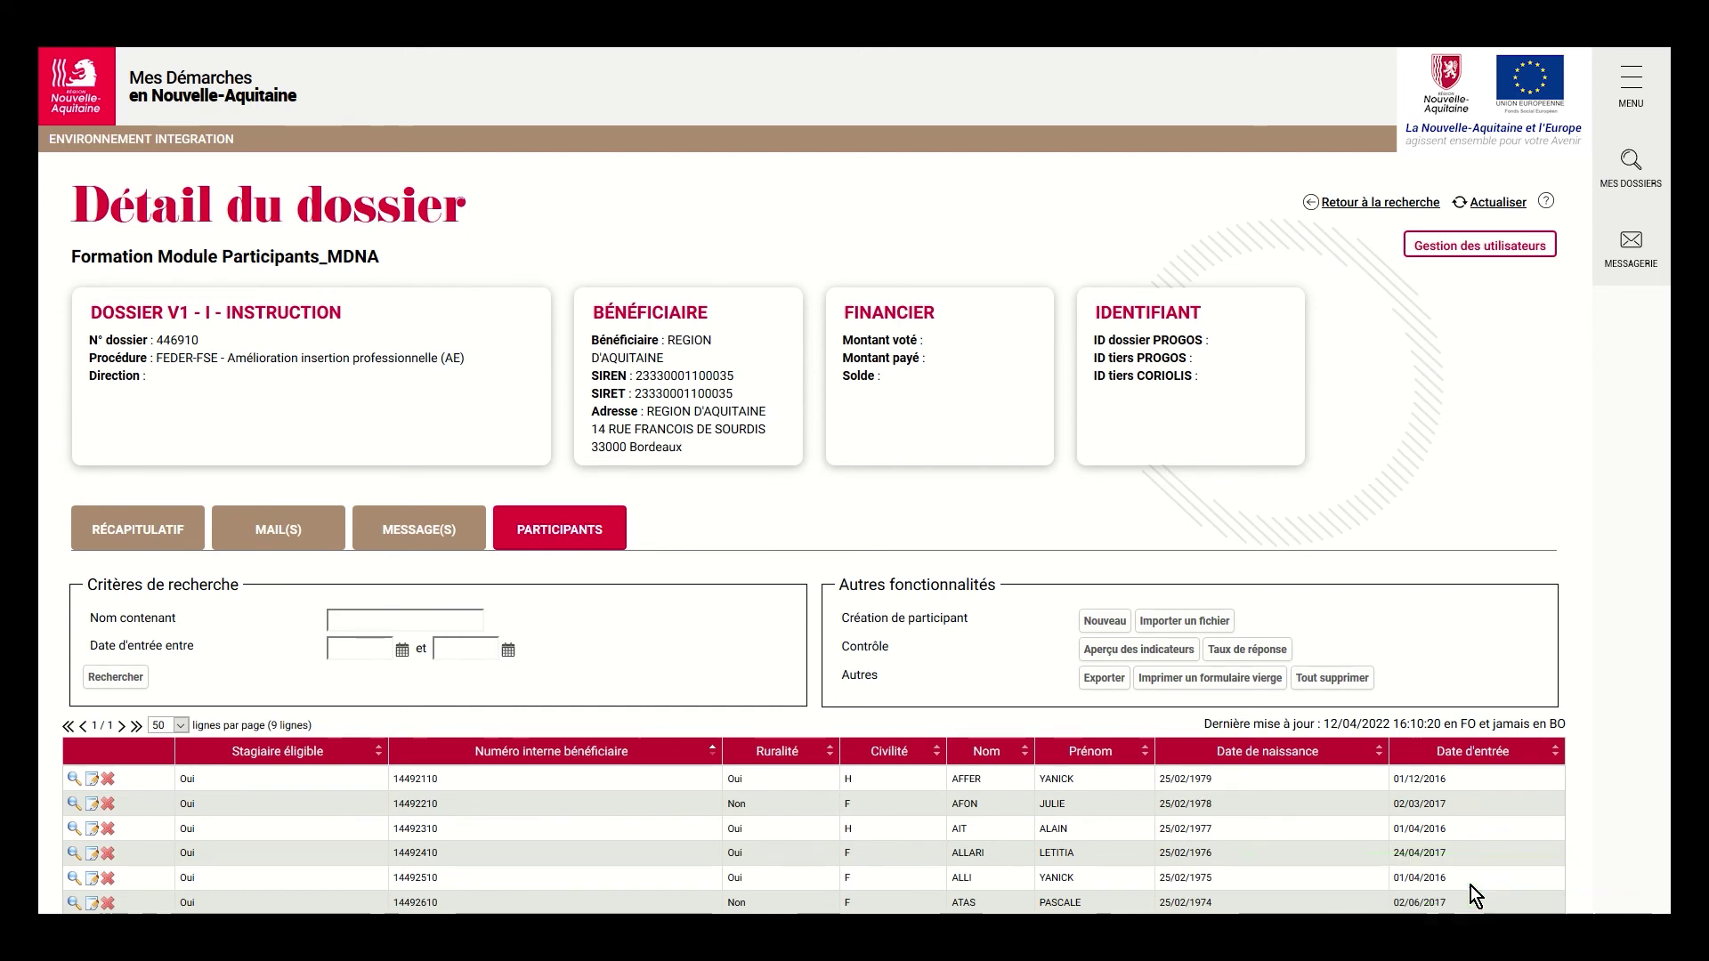
pyautogui.click(94, 780)
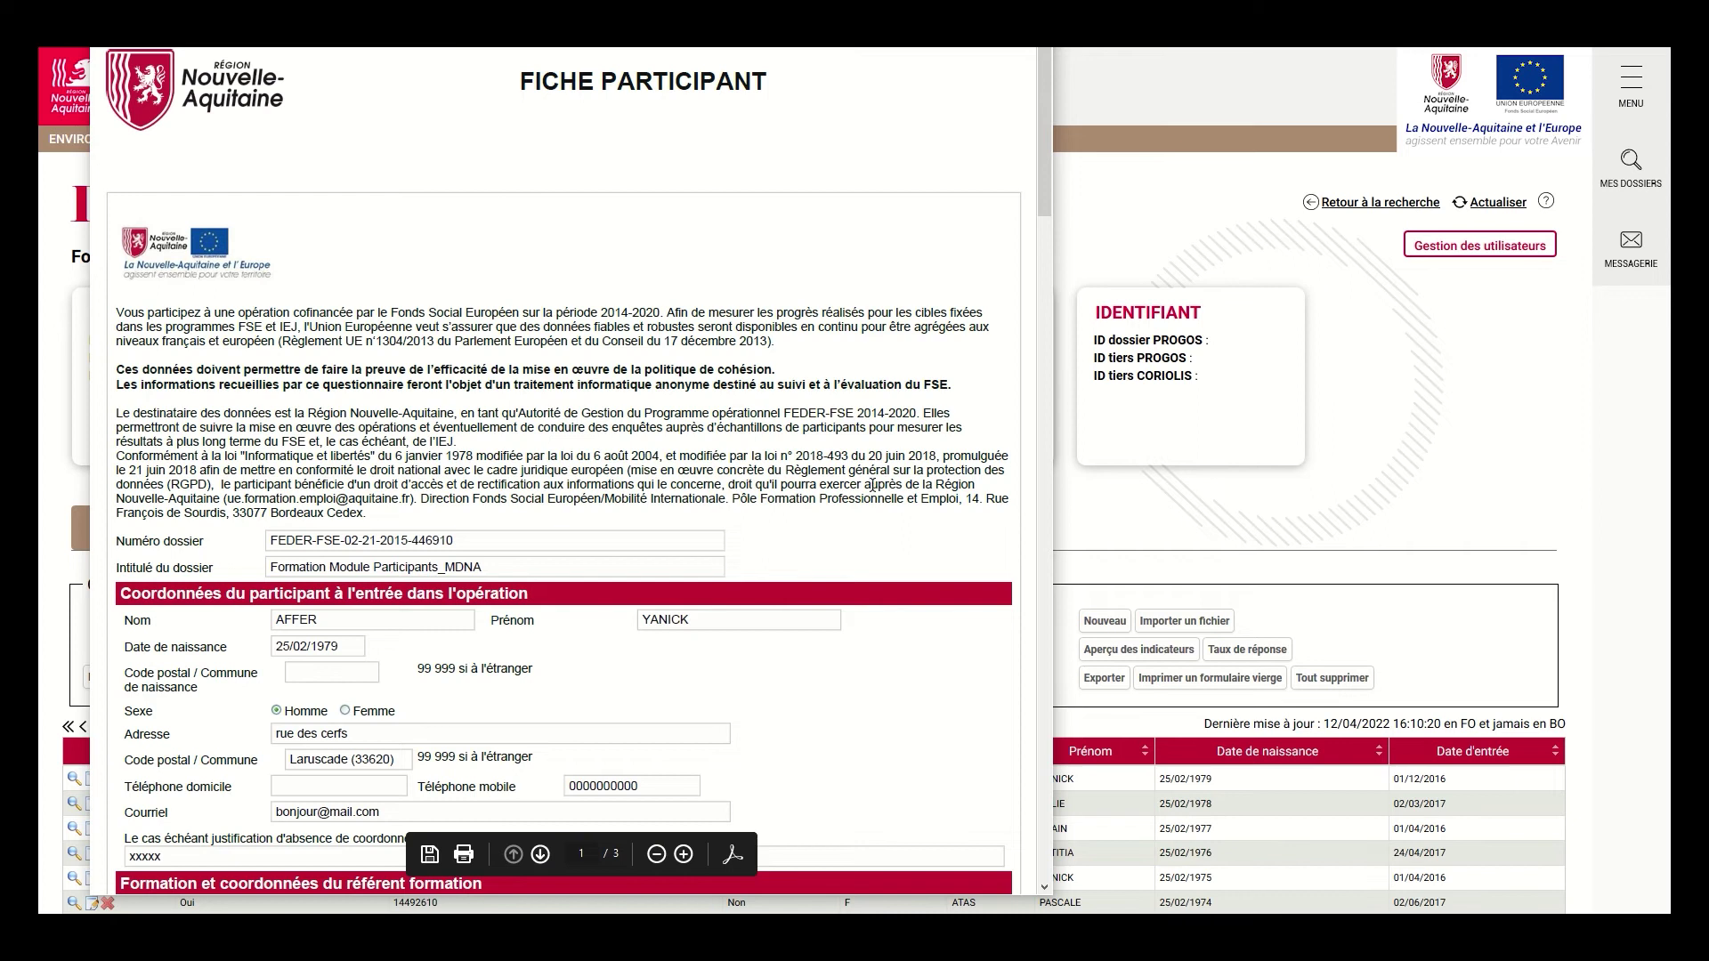
pyautogui.click(463, 855)
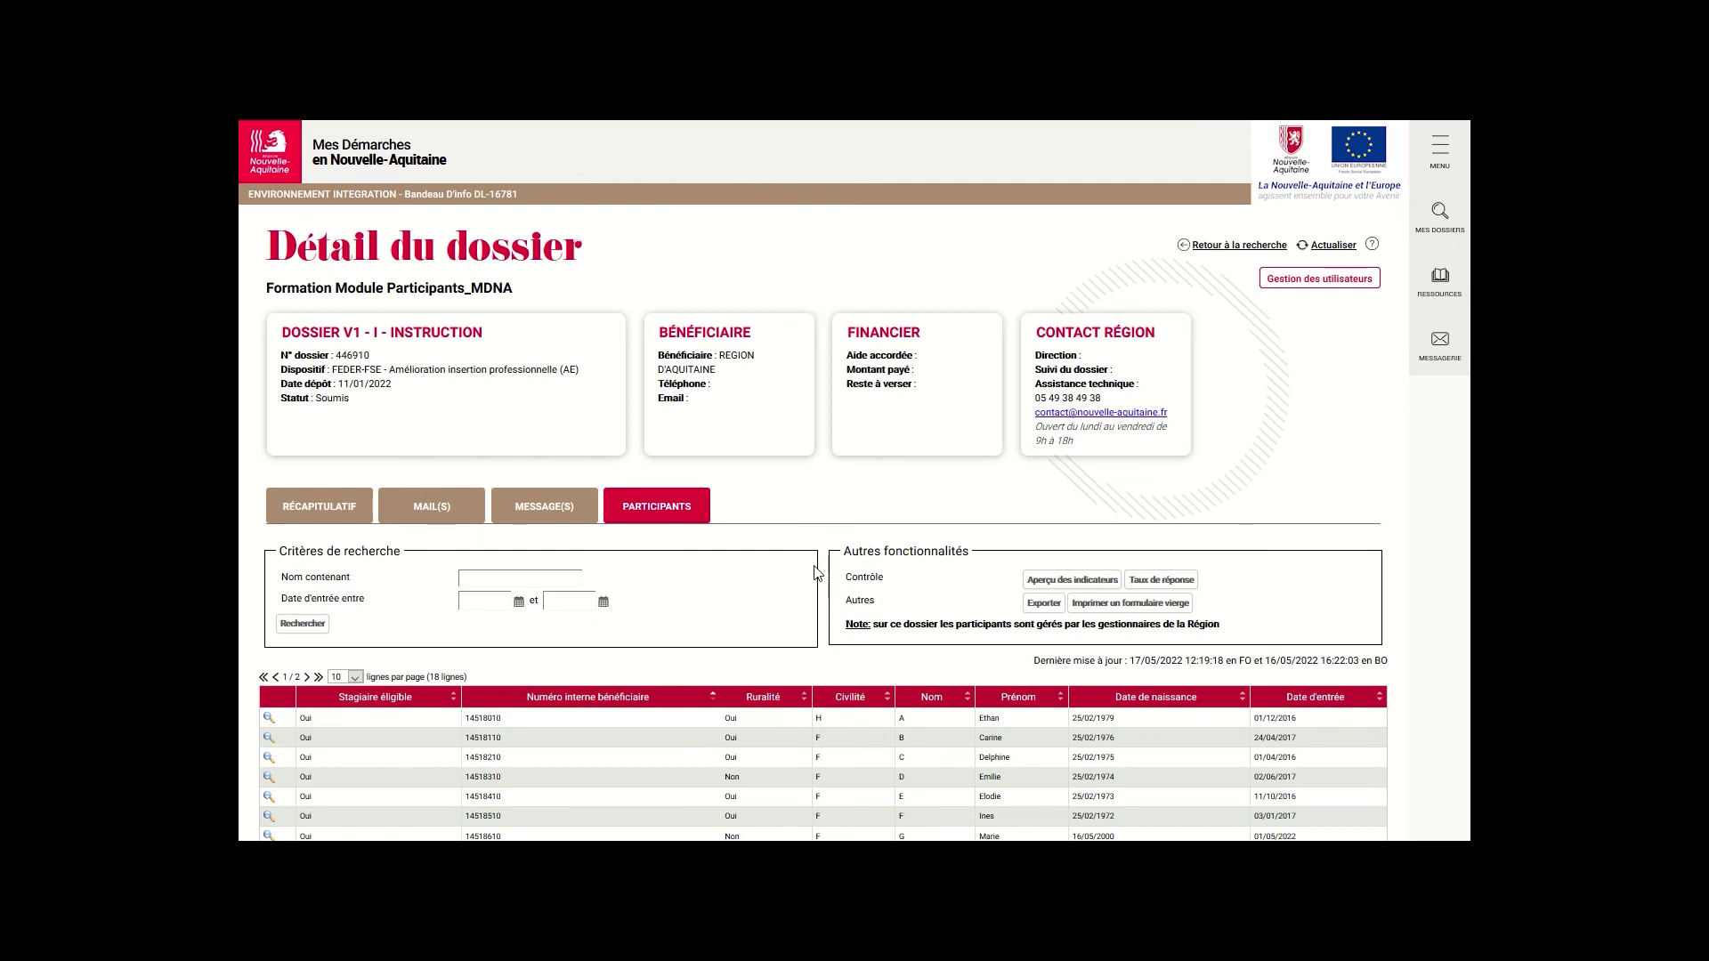
pyautogui.click(1093, 584)
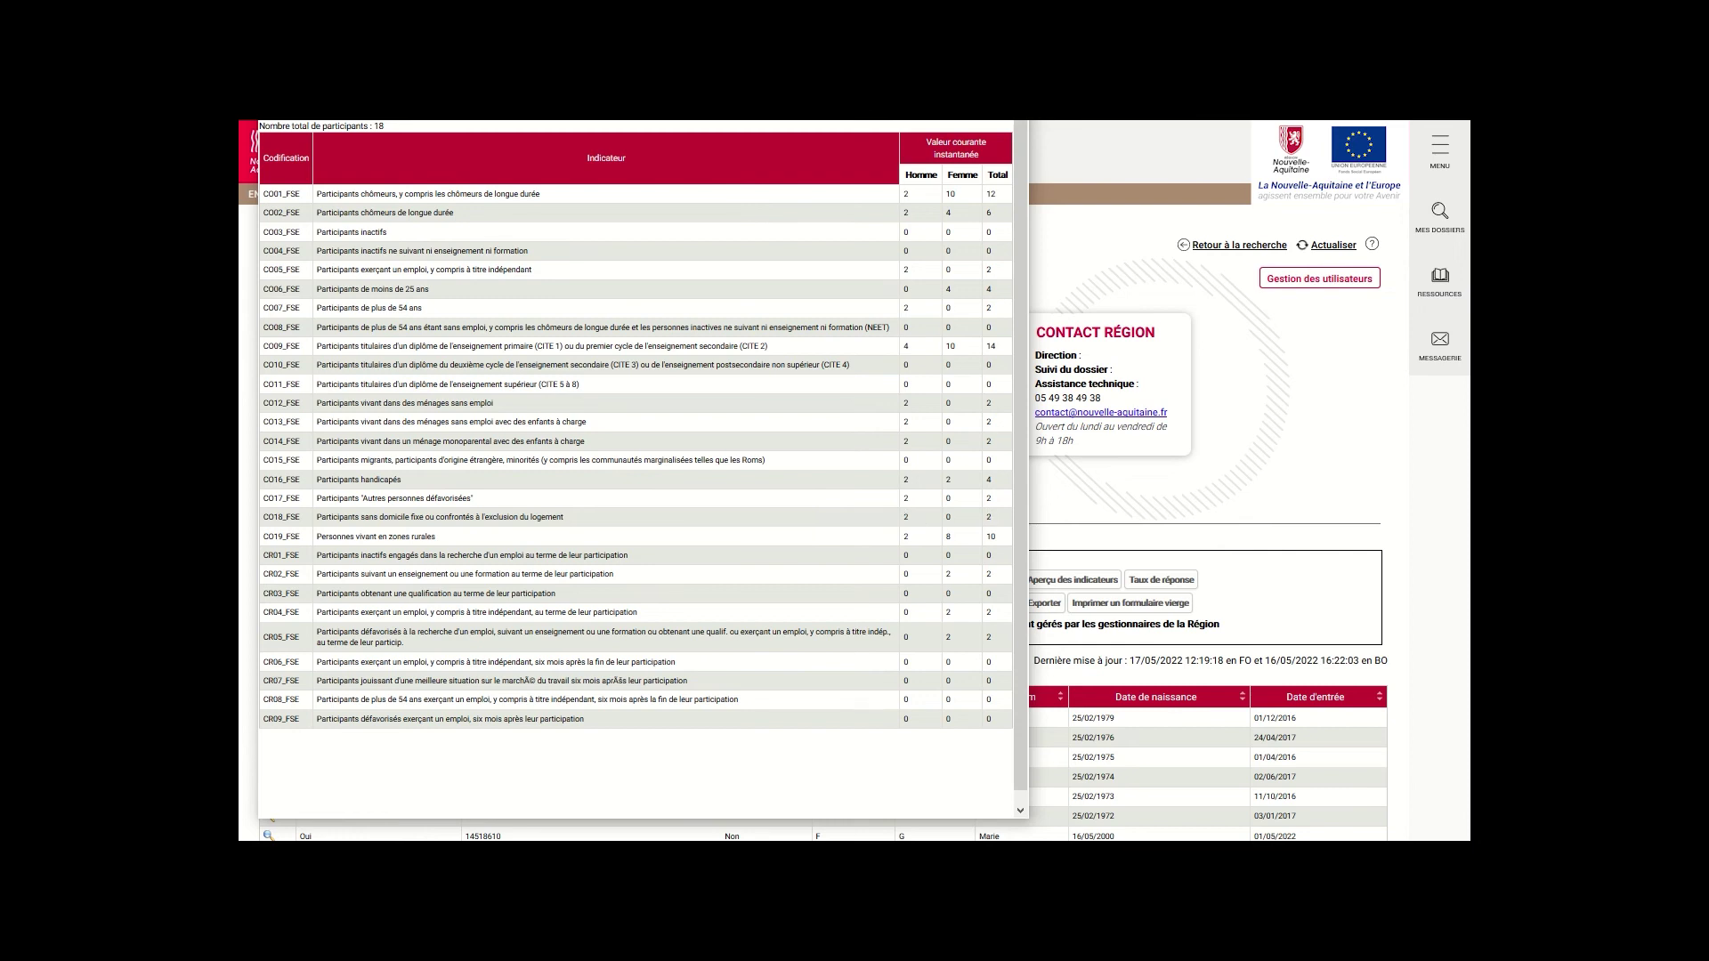
pyautogui.click(1209, 527)
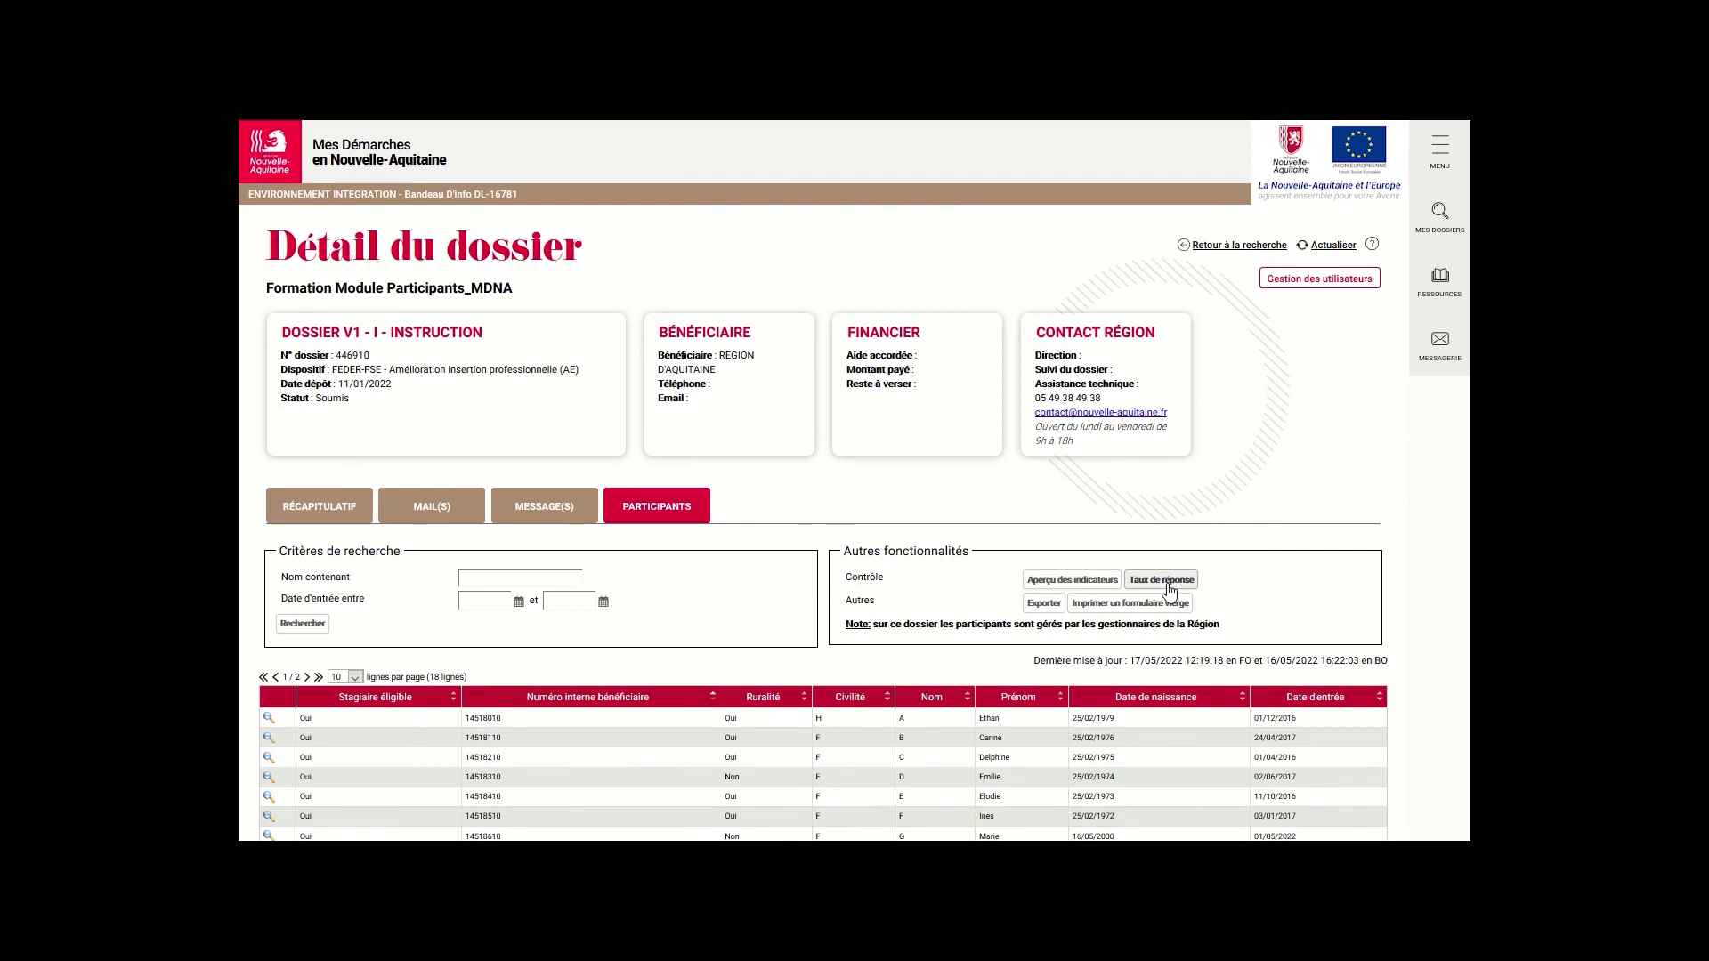
pyautogui.click(1168, 587)
pyautogui.click(1039, 605)
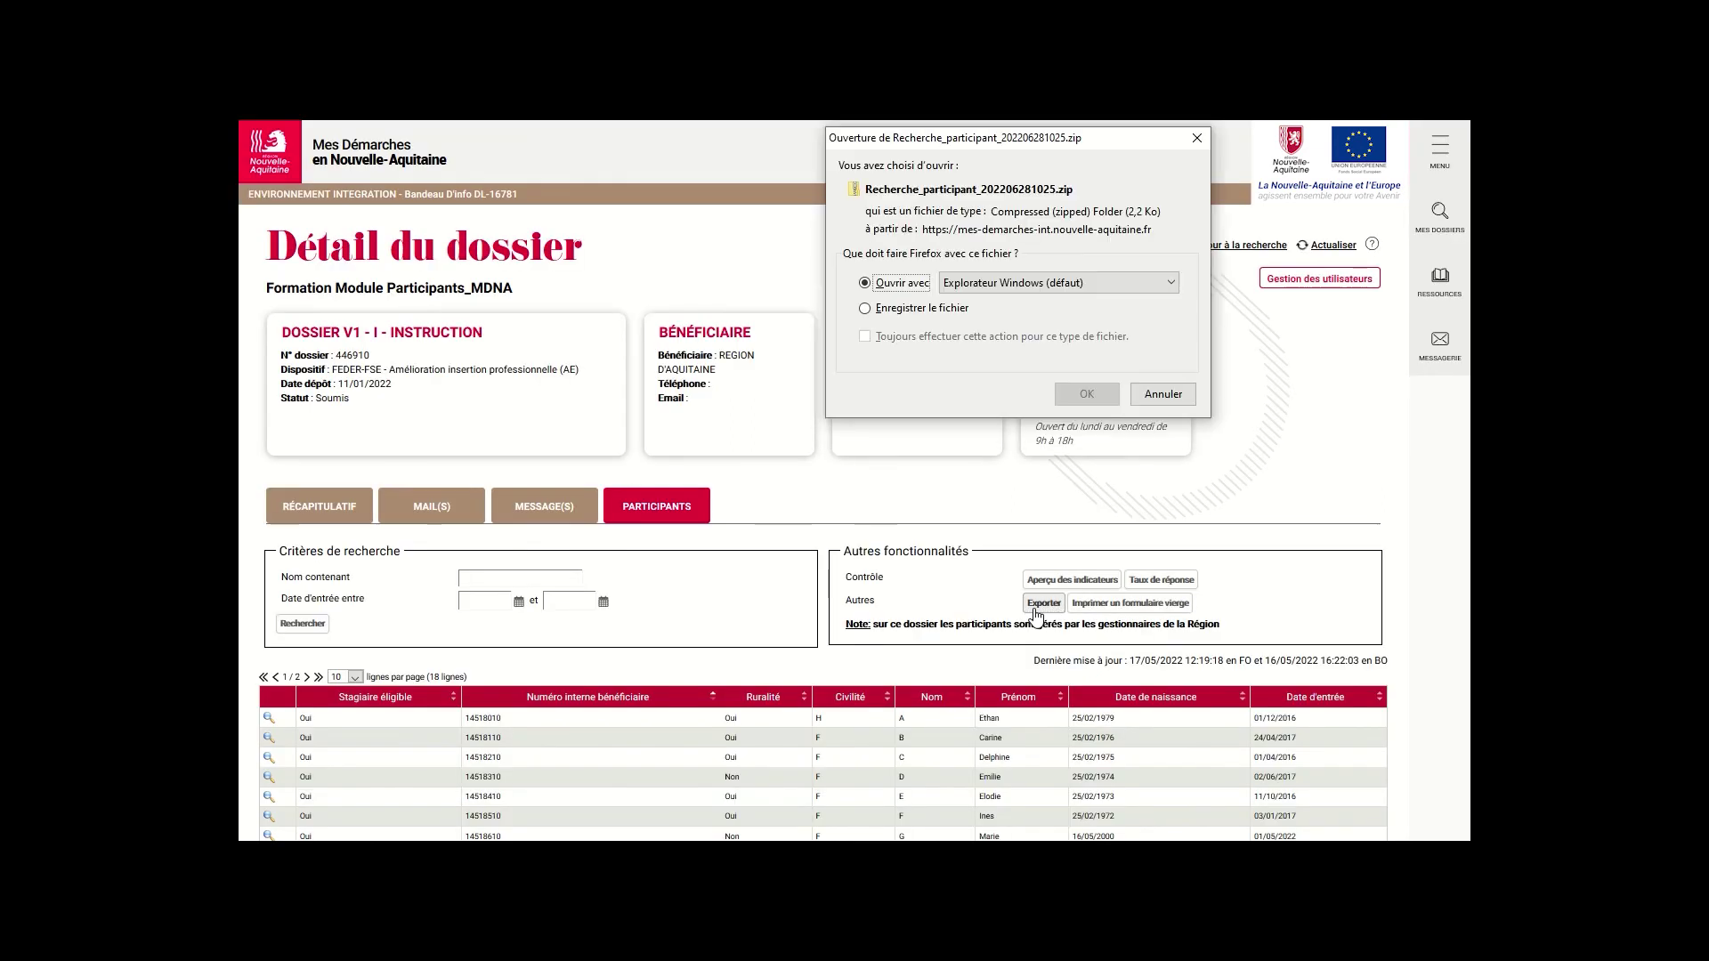
pyautogui.click(1085, 396)
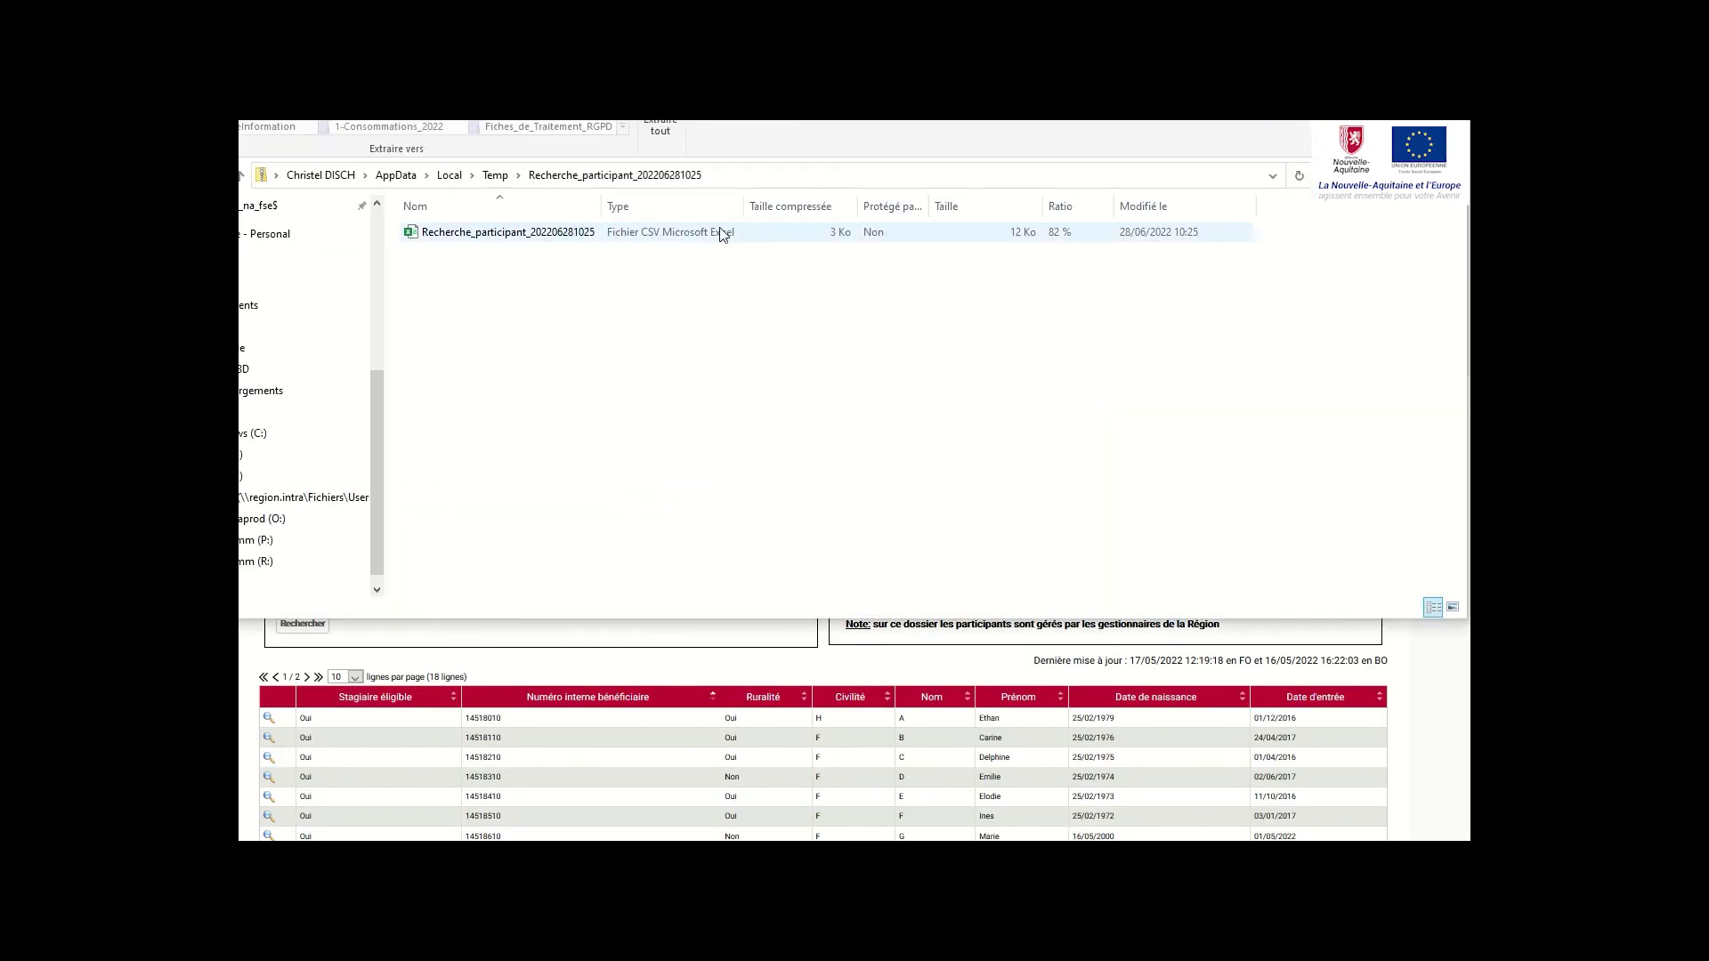
pyautogui.doubleClick(716, 245)
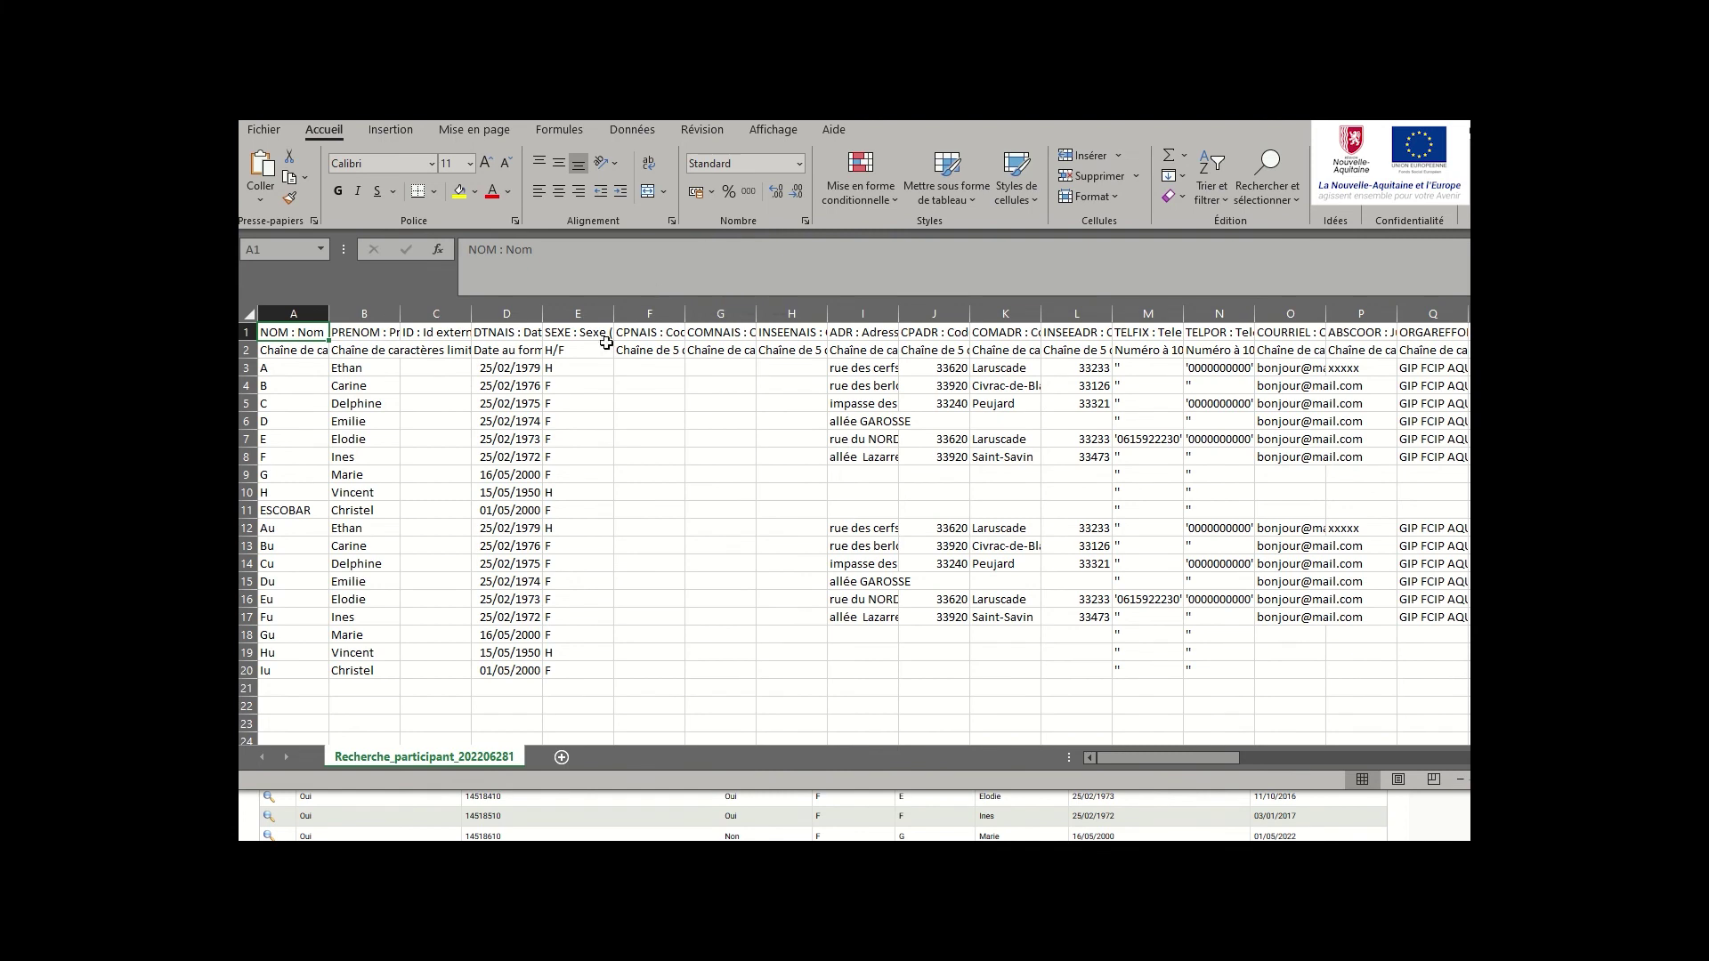
# Scroll across the exported participant list's columns in Excel
pyautogui.moveTo(1120, 756); pyautogui.dragTo(1468, 761)
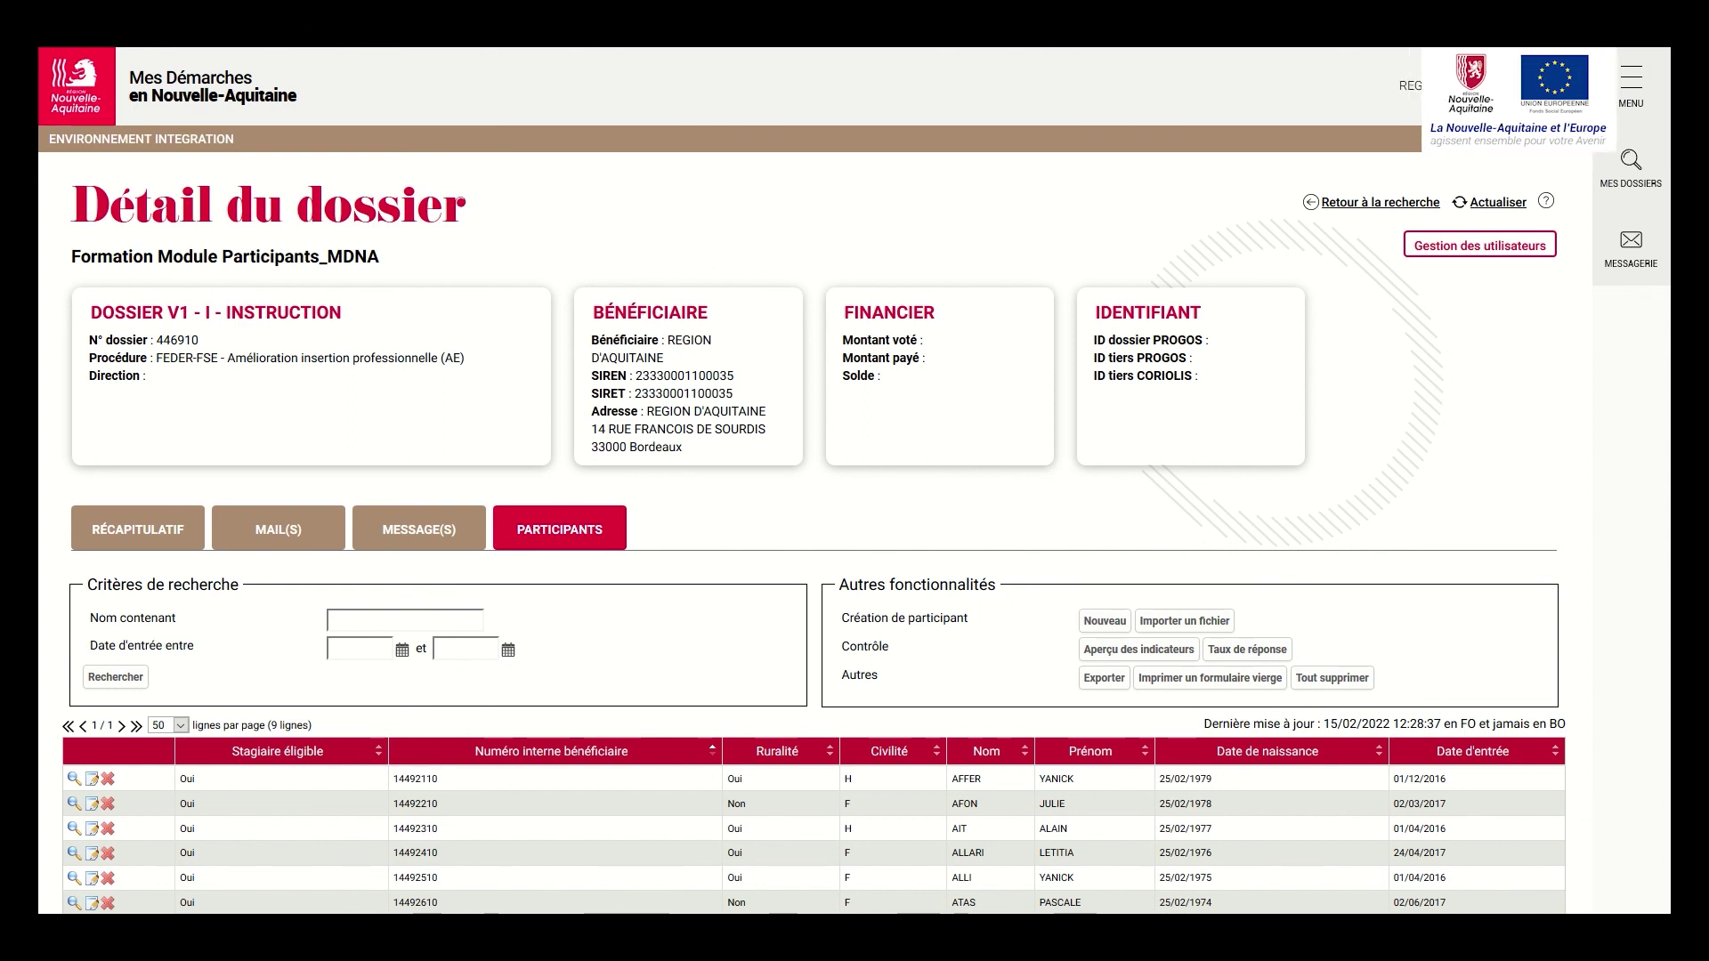
# Show the signed participant1.pdf fiche full screen in Edge at page 2's exit questions
pyautogui.hotkey('alt', 'Tab')
pyautogui.press('F11')
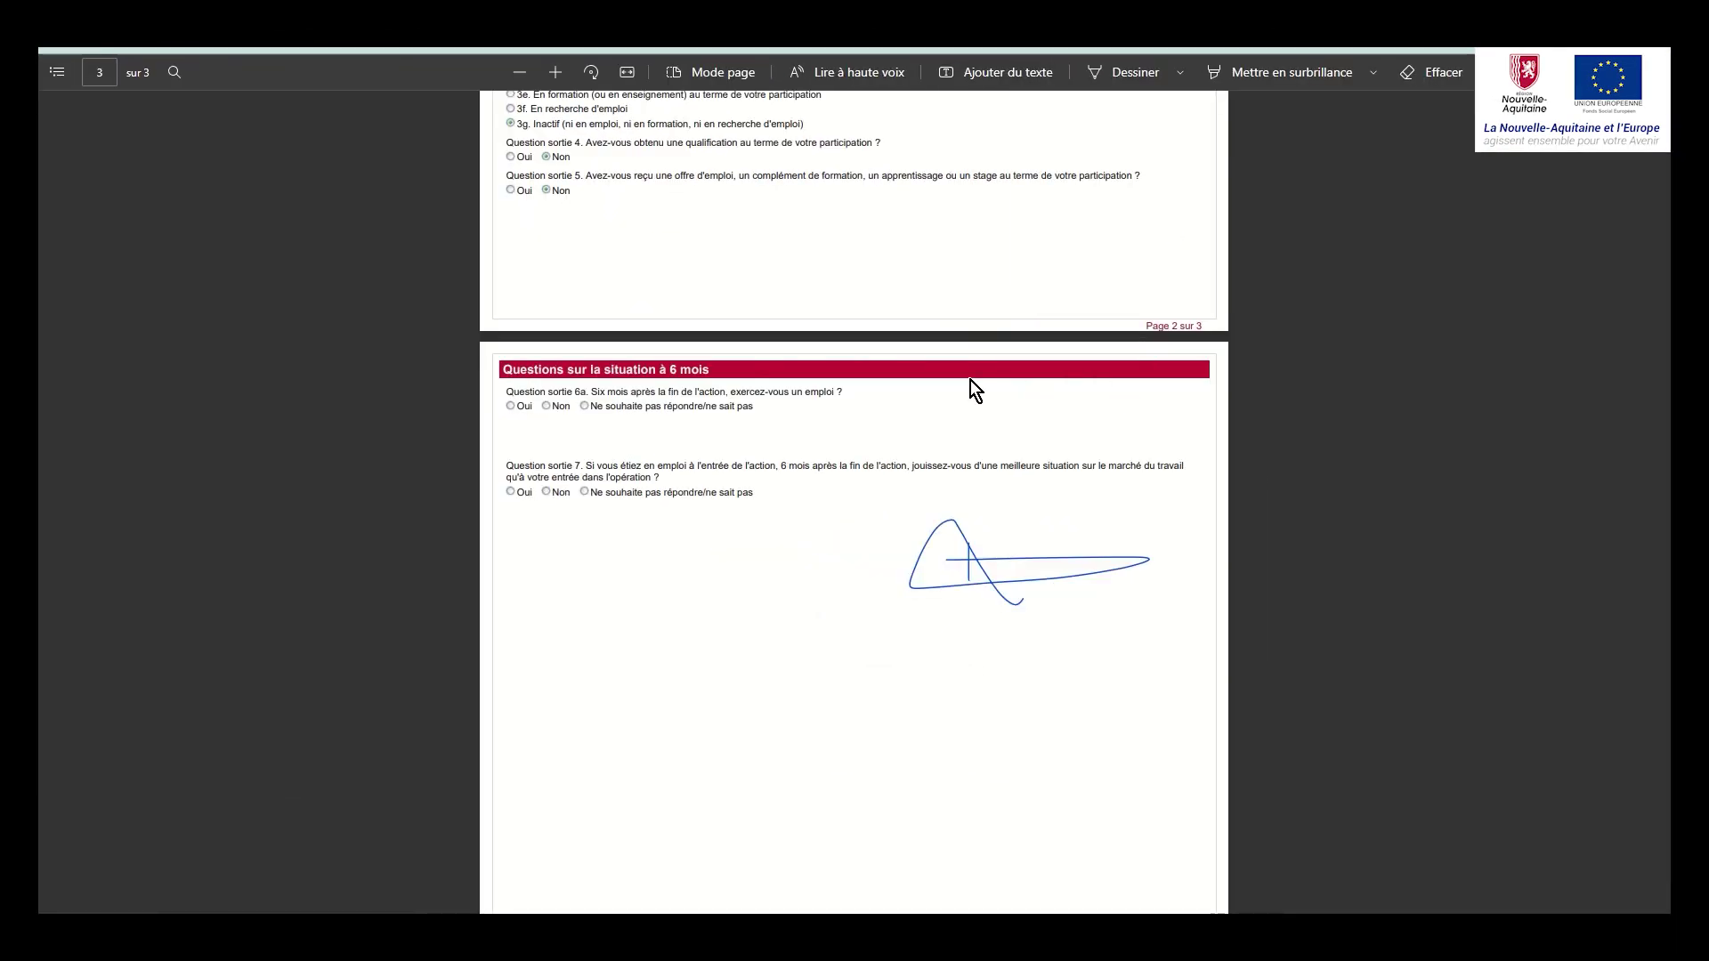
pyautogui.scroll(-3, 936, 482)
pyautogui.scroll(6, 936, 484)
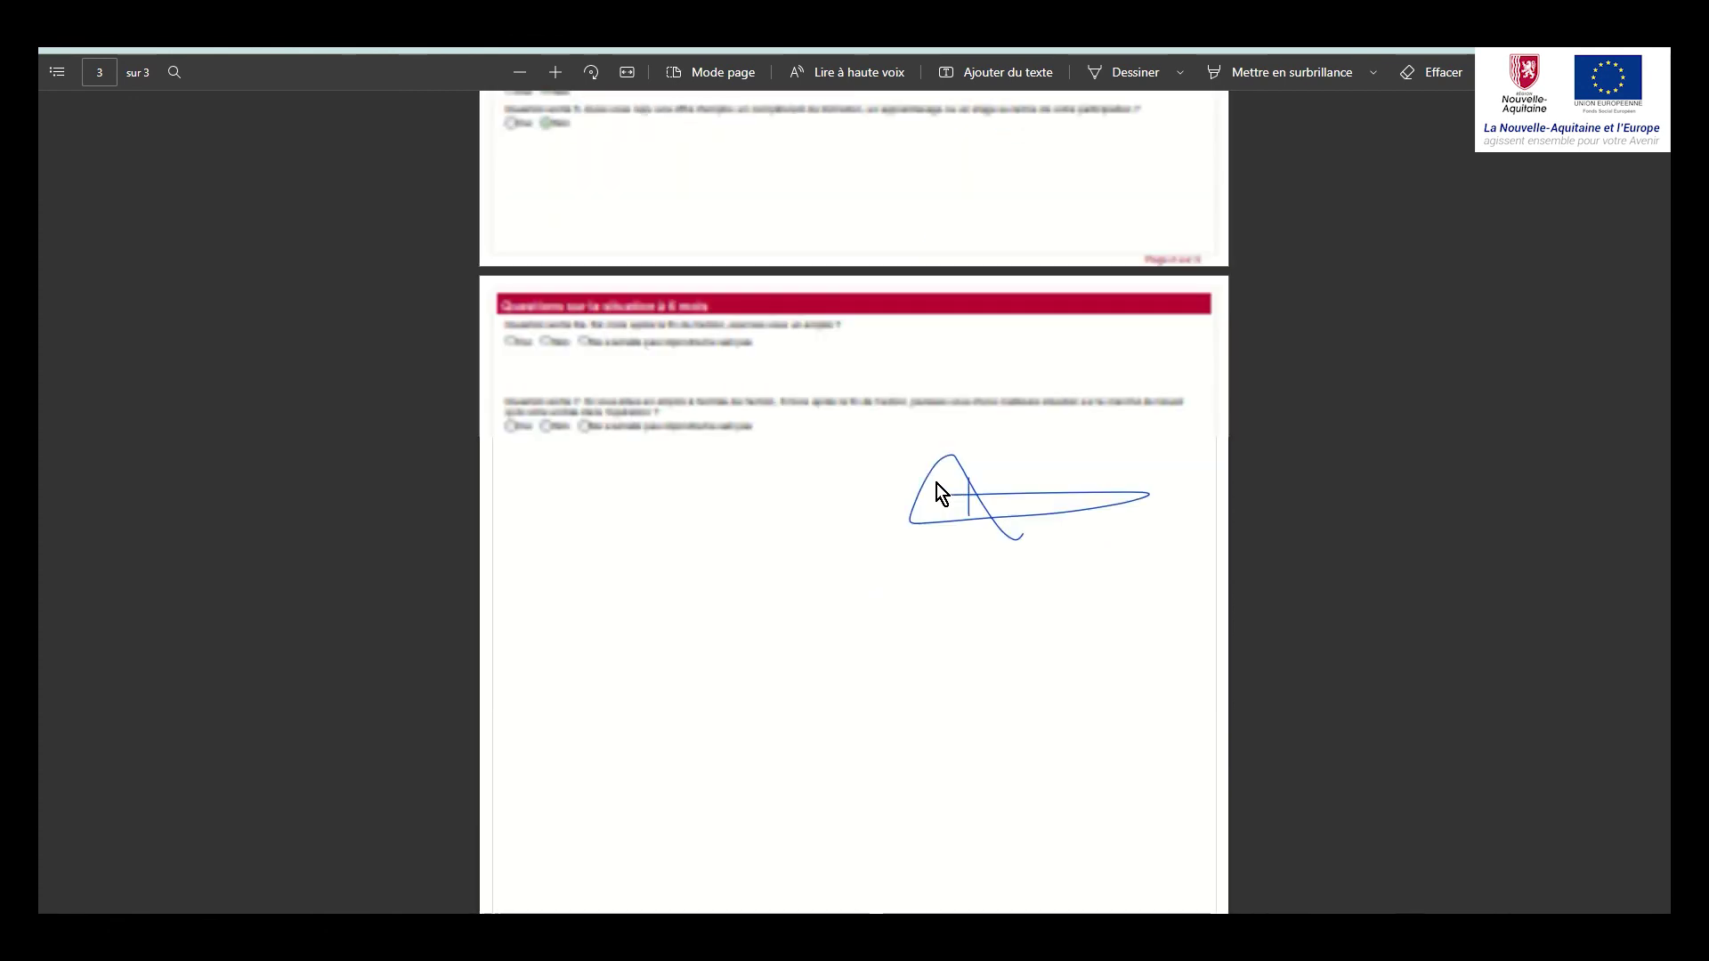